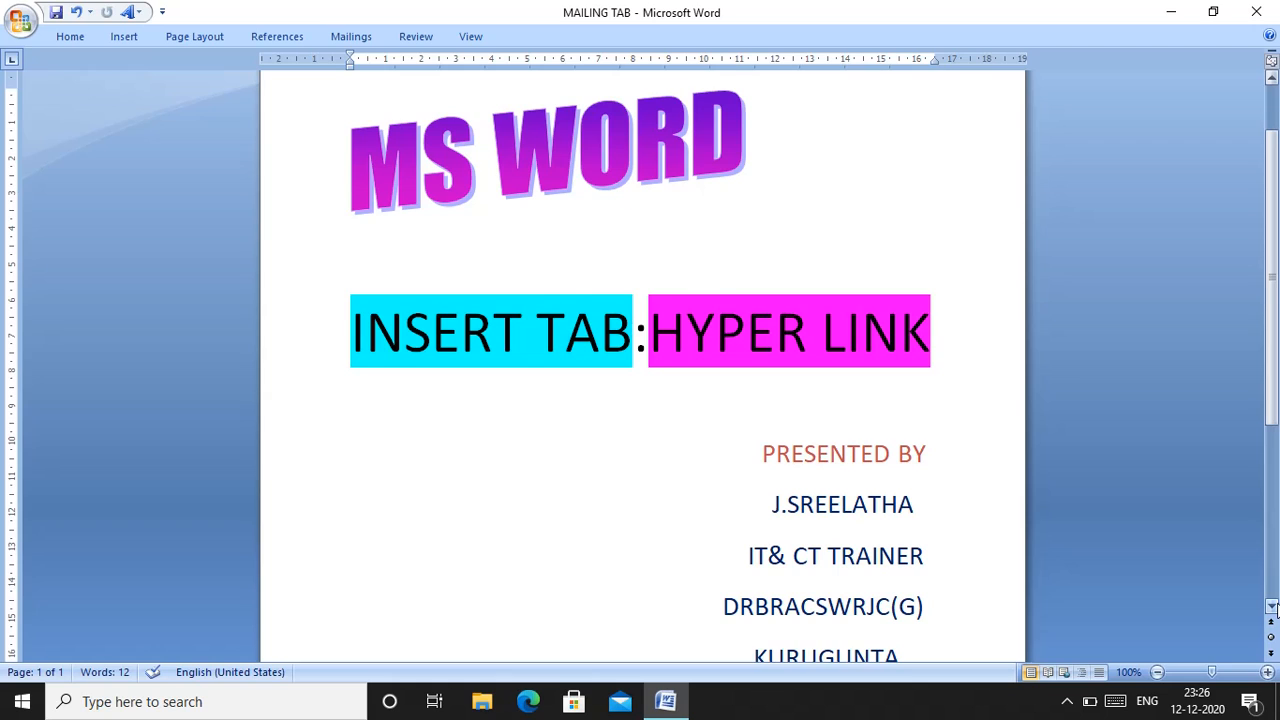
# Open the Insert Hyperlink dialog for the title page document
pyautogui.click(1273, 606)
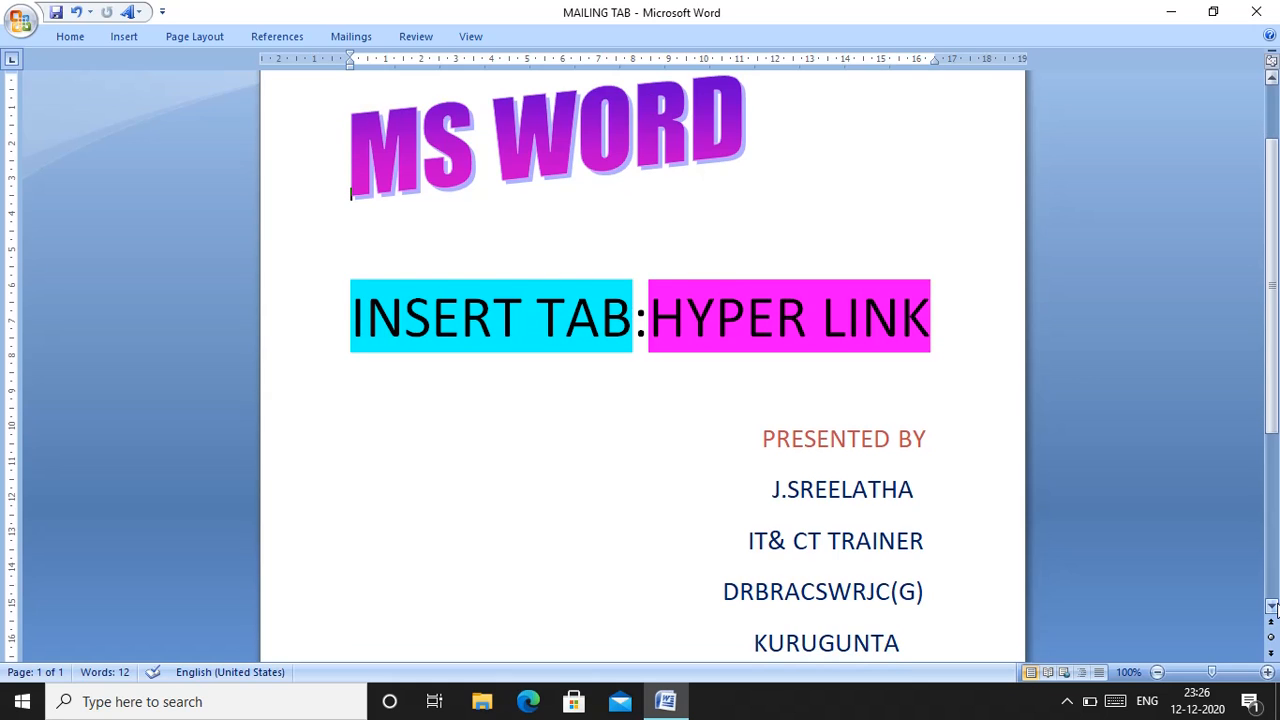
pyautogui.click(124, 37)
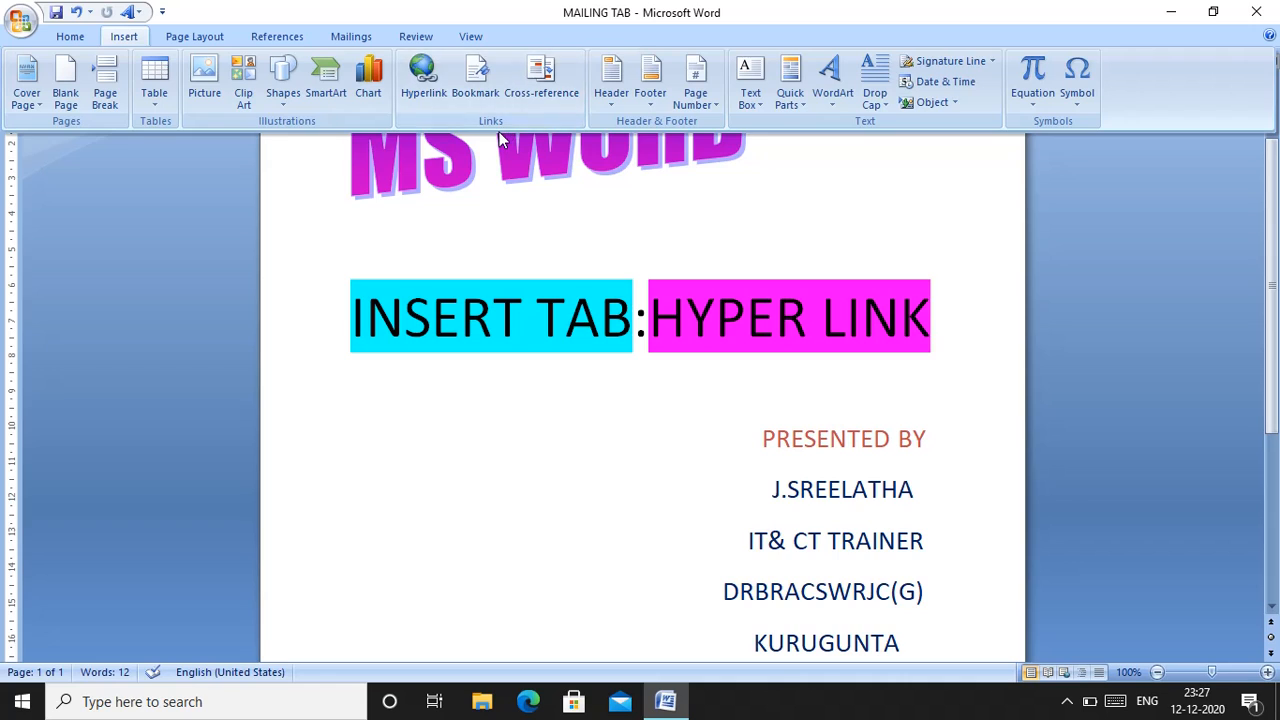
pyautogui.click(438, 100)
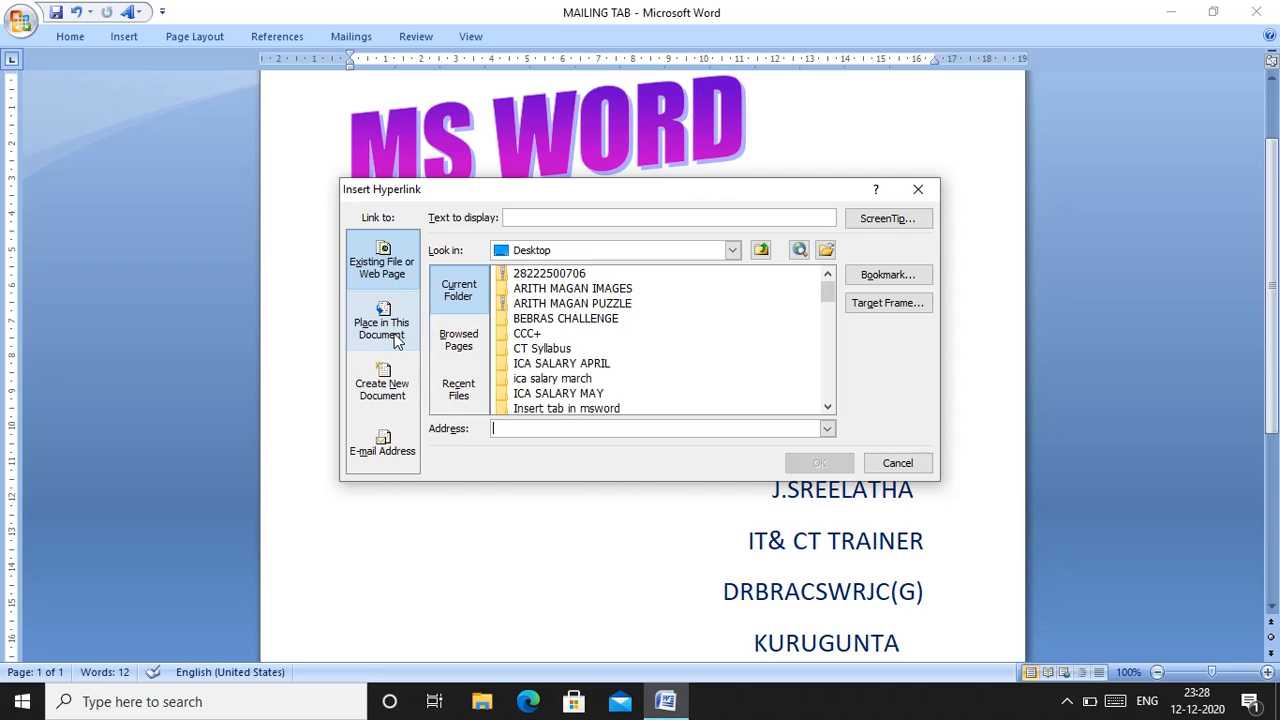
# Review the new-document and existing-file link types, along with the browsed pages, recent files and current folder lists
pyautogui.click(404, 385)
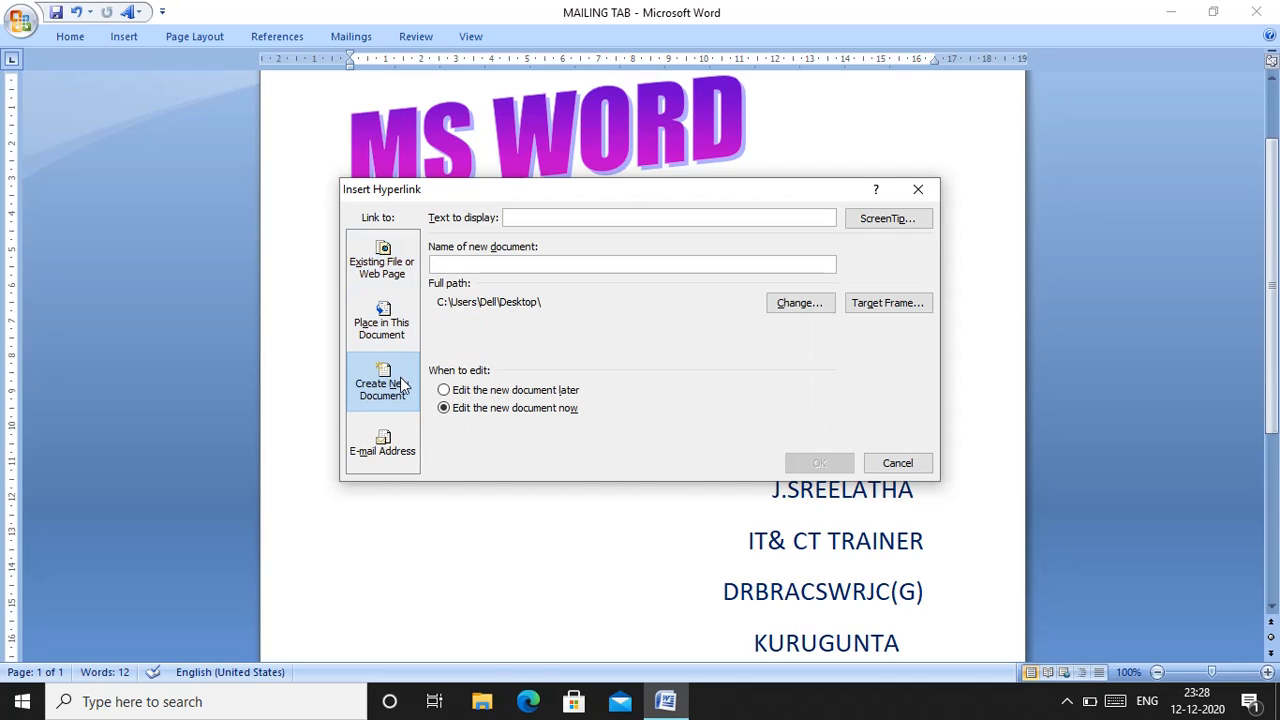
pyautogui.click(395, 286)
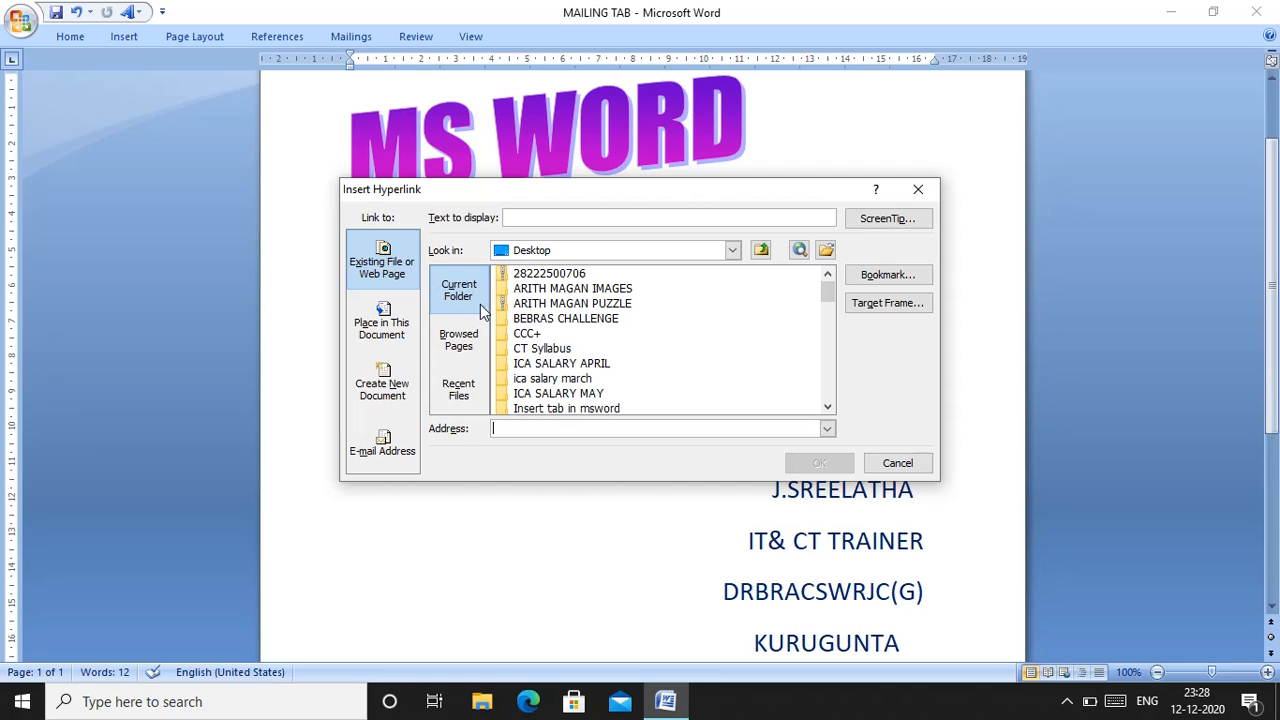
pyautogui.click(476, 341)
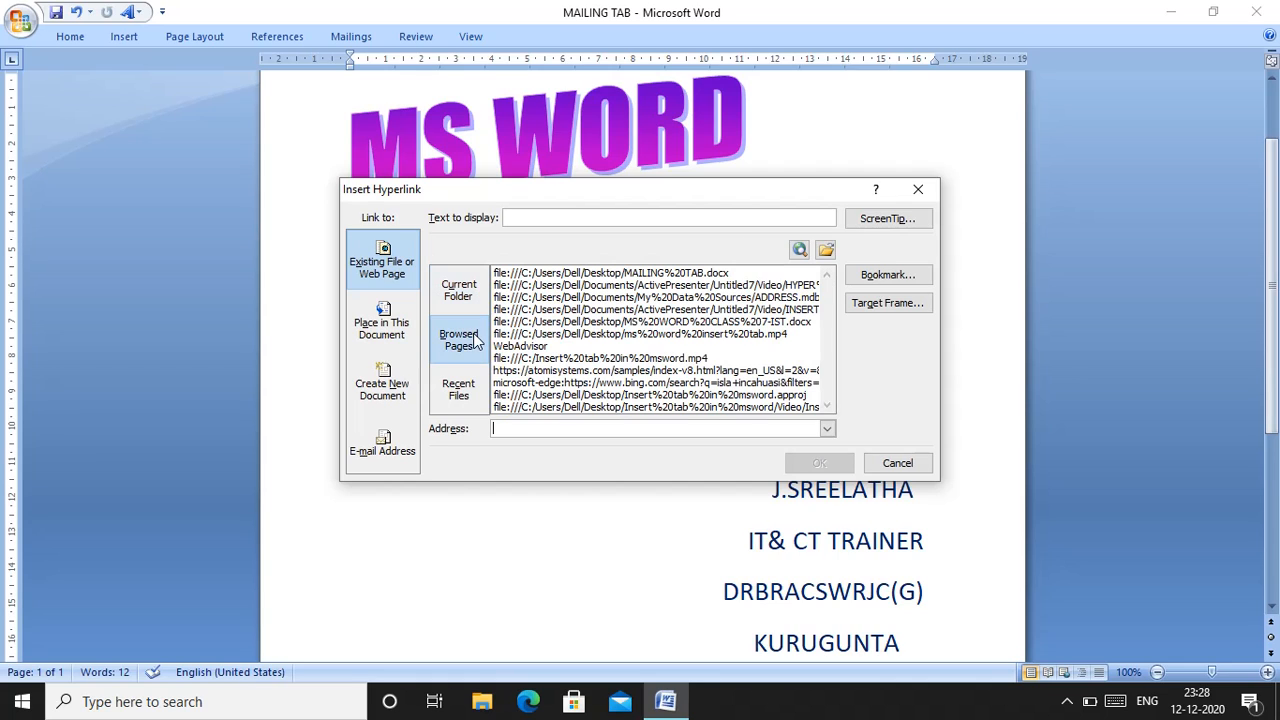
pyautogui.click(468, 390)
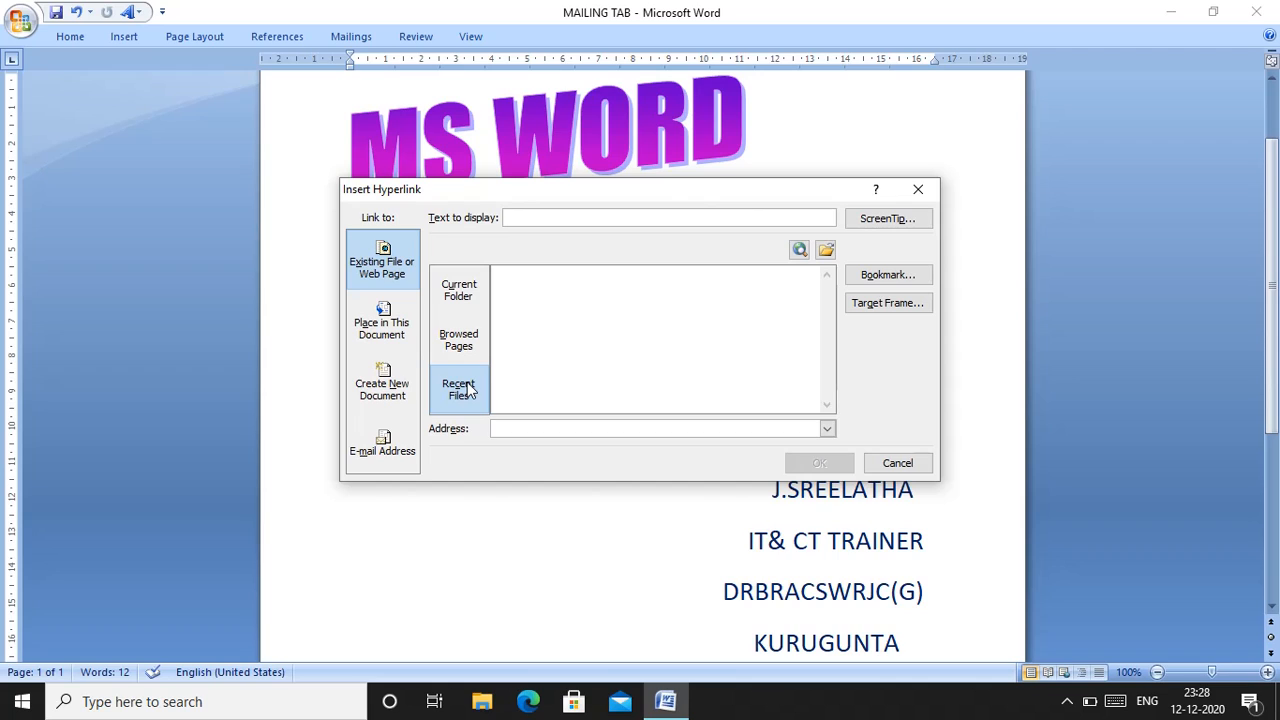
pyautogui.click(460, 292)
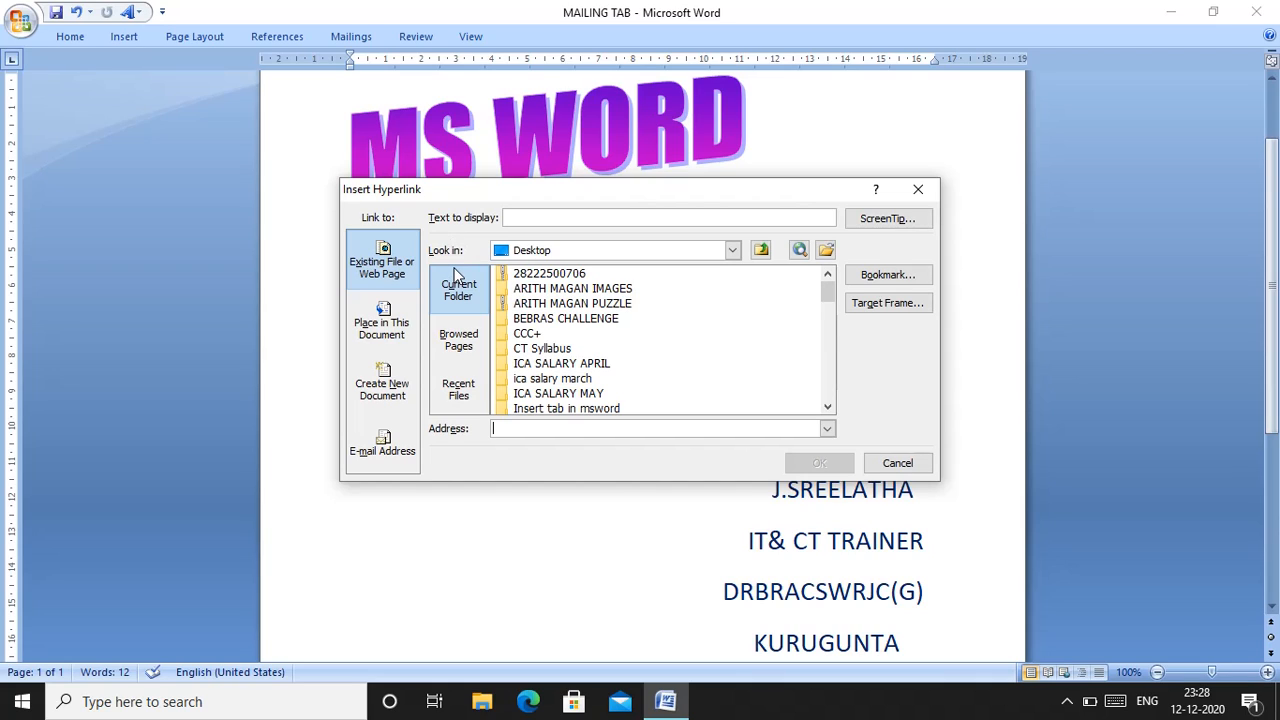
# Look through the available locations for the link target and switch the file list to the Documents folder
pyautogui.click(733, 250)
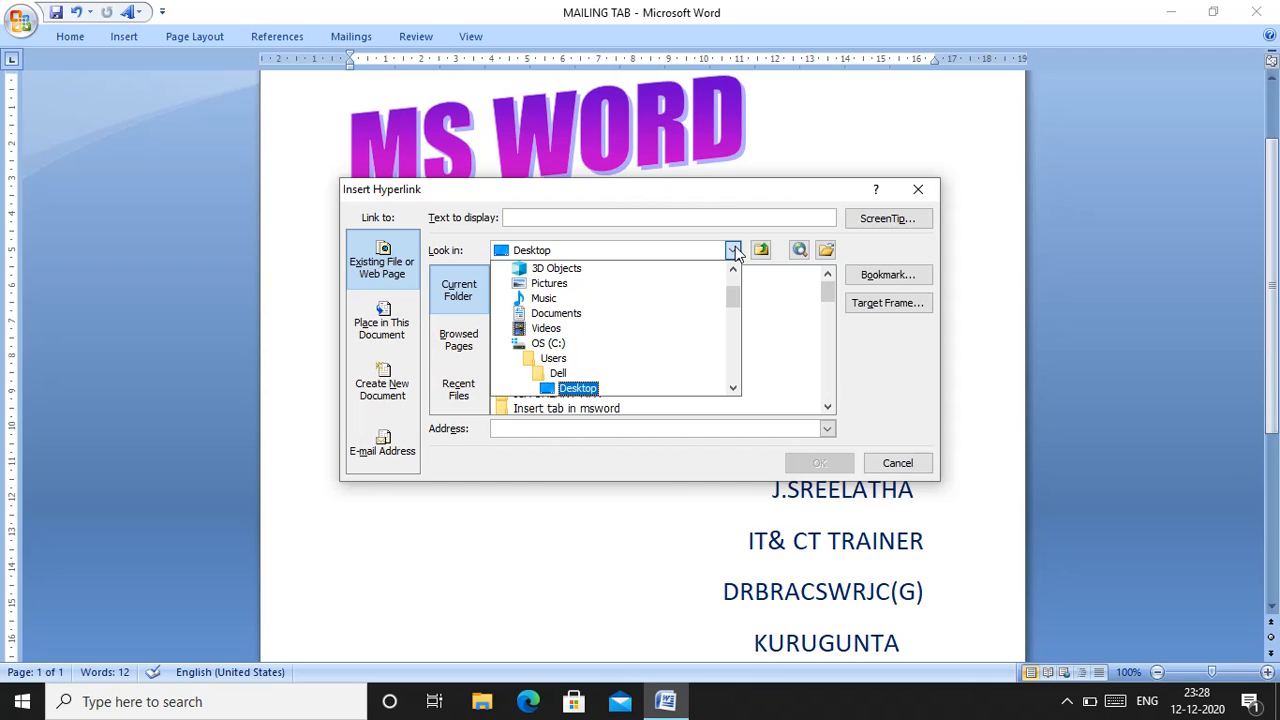
pyautogui.click(729, 278)
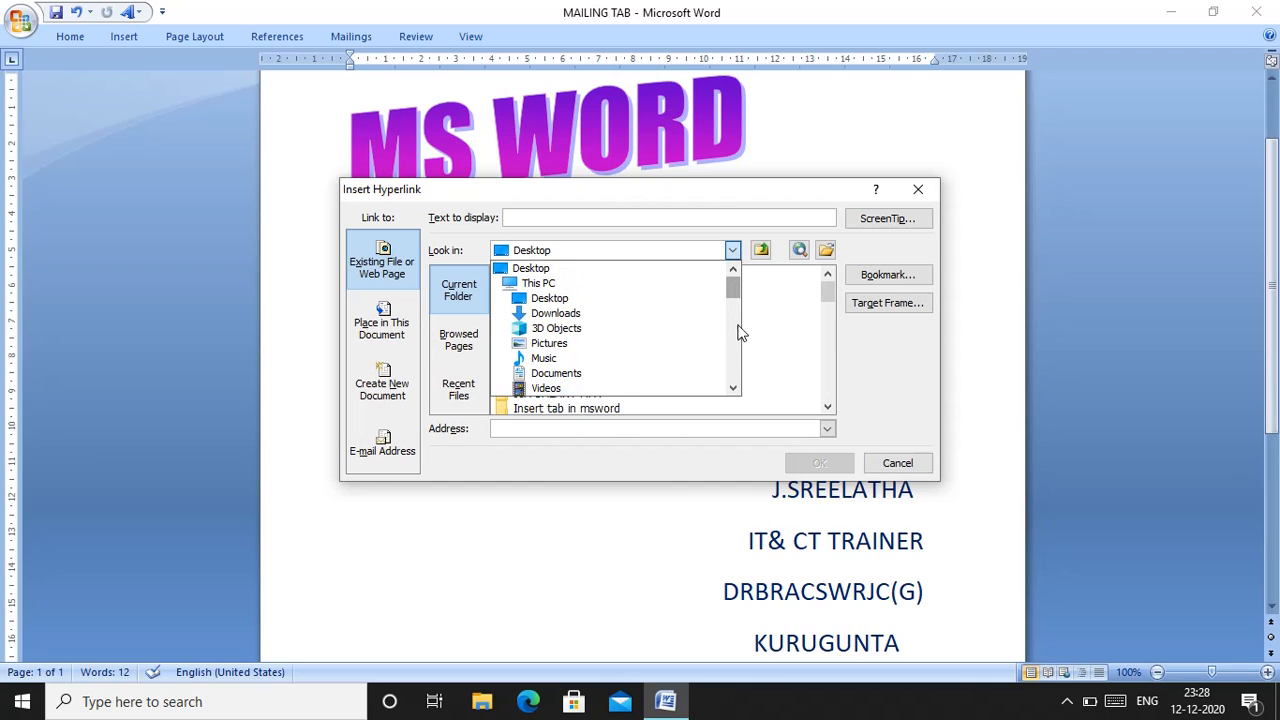
pyautogui.click(733, 389)
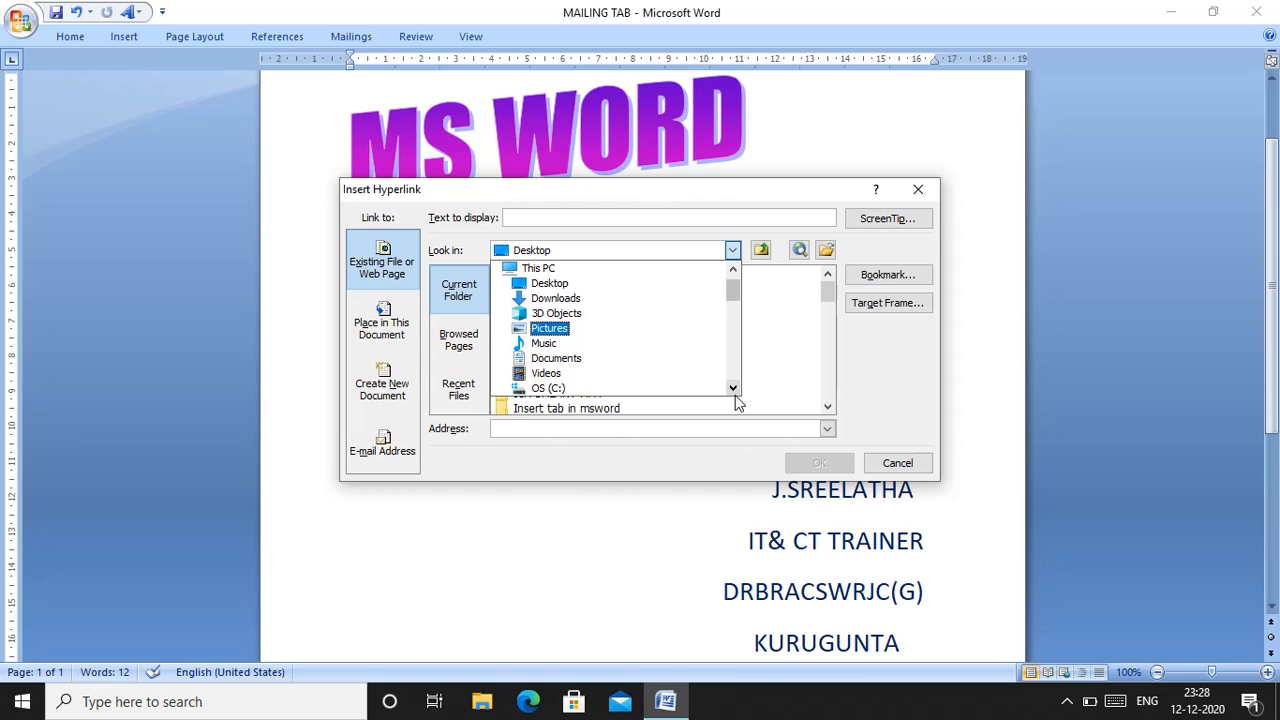
pyautogui.click(733, 389)
pyautogui.moveTo(735, 395); pyautogui.dragTo(735, 395)
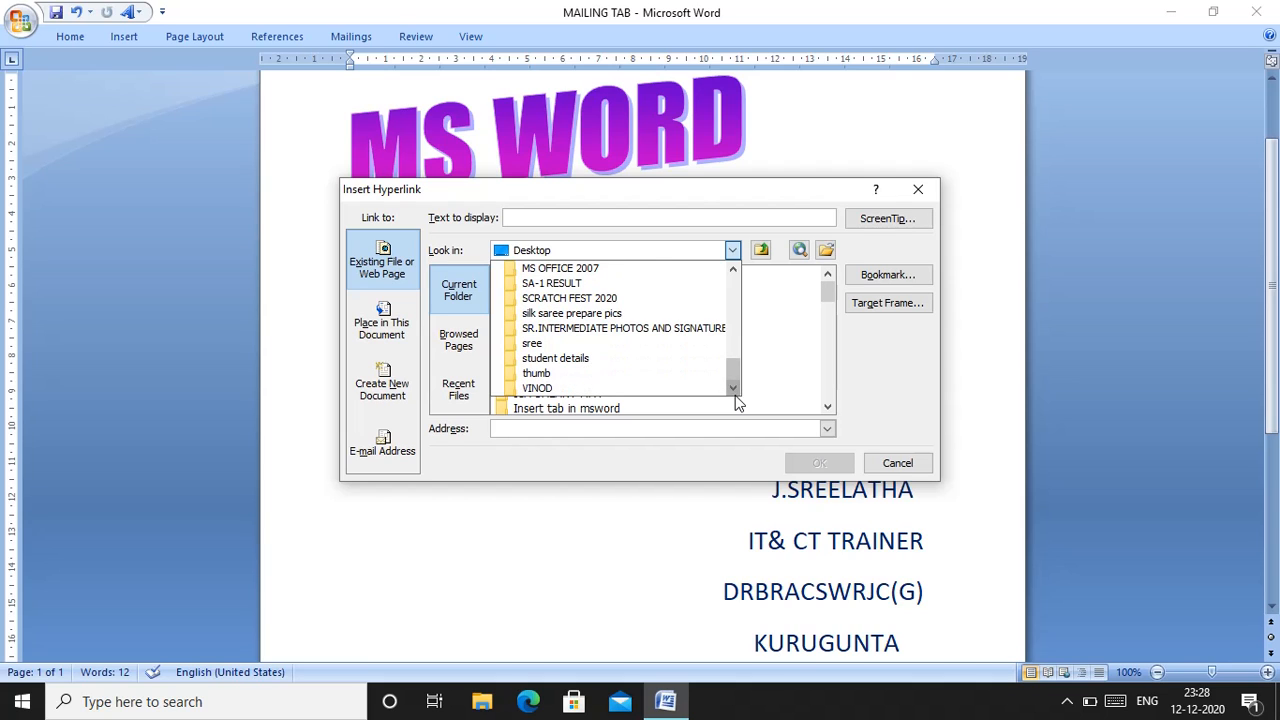
pyautogui.moveTo(737, 283); pyautogui.dragTo(738, 289)
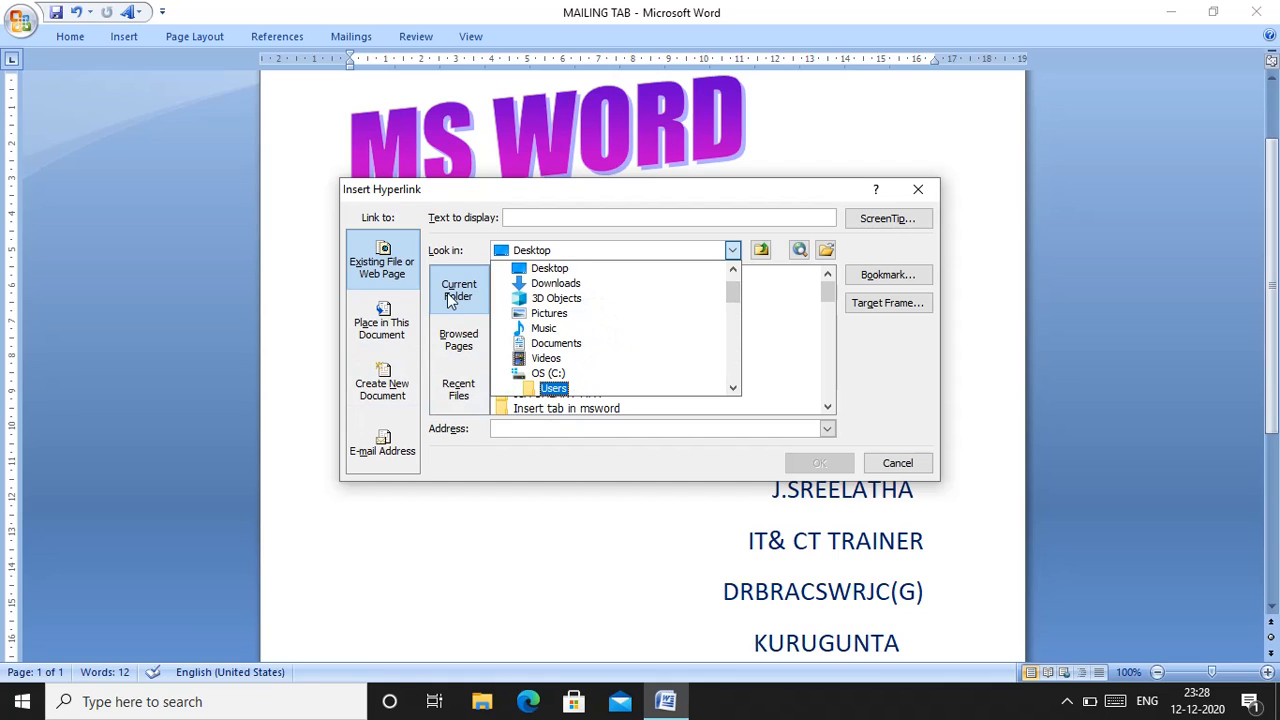
pyautogui.click(558, 343)
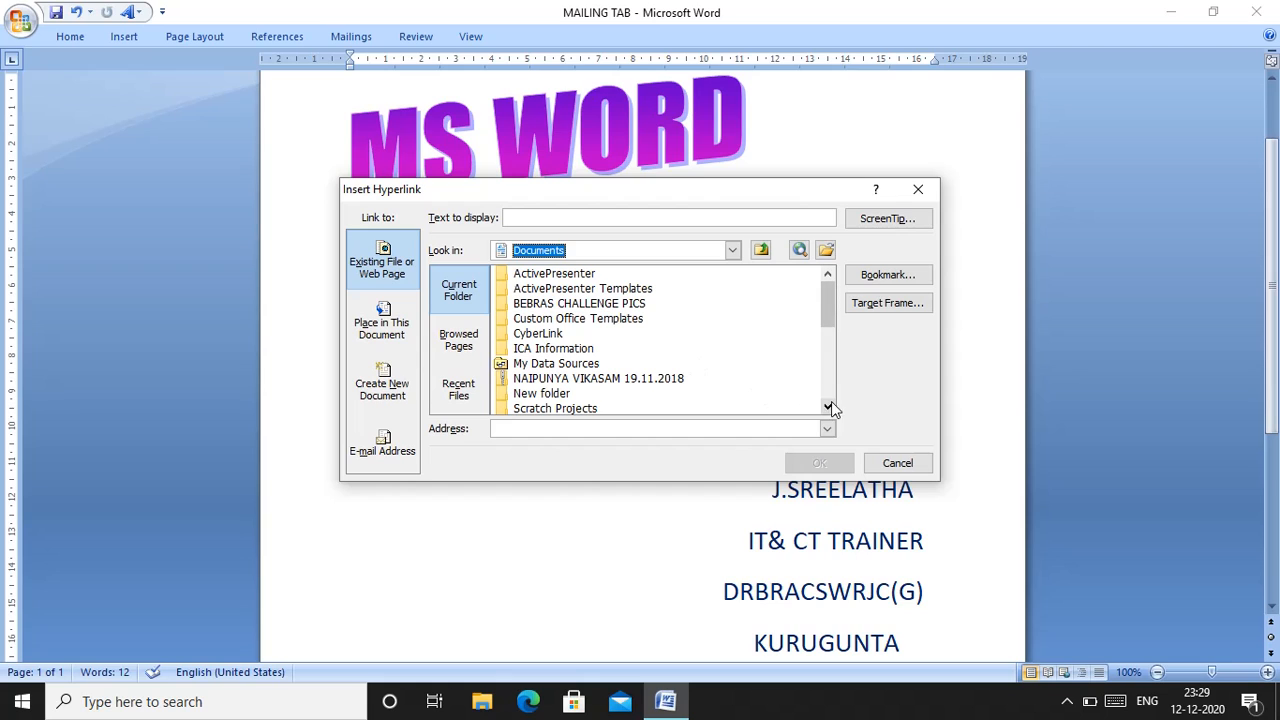
# Insert a hyperlink to the existing NEET APPLIED STUDENTS workbook from the Documents folder
pyautogui.click(827, 407)
pyautogui.click(827, 407)
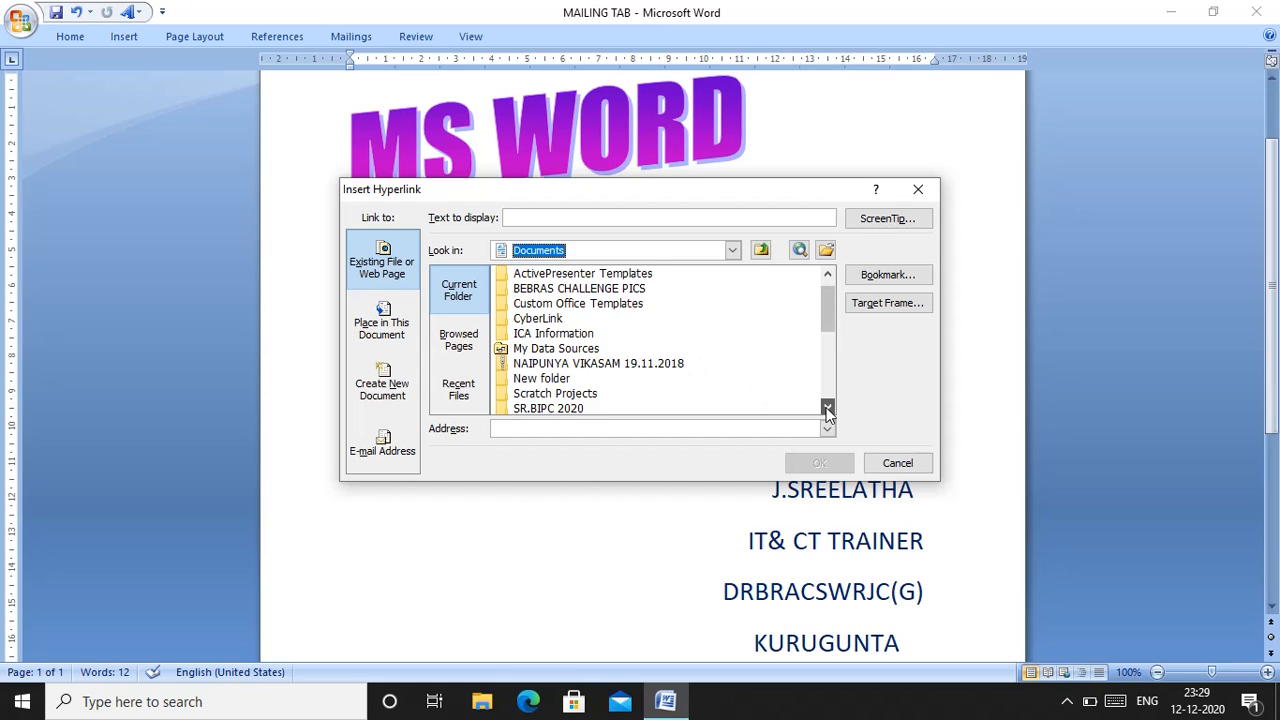
pyautogui.click(827, 407)
pyautogui.click(827, 407)
pyautogui.click(827, 407)
pyautogui.click(827, 407)
pyautogui.click(827, 407)
pyautogui.click(827, 407)
pyautogui.click(827, 407)
pyautogui.click(827, 407)
pyautogui.click(827, 407)
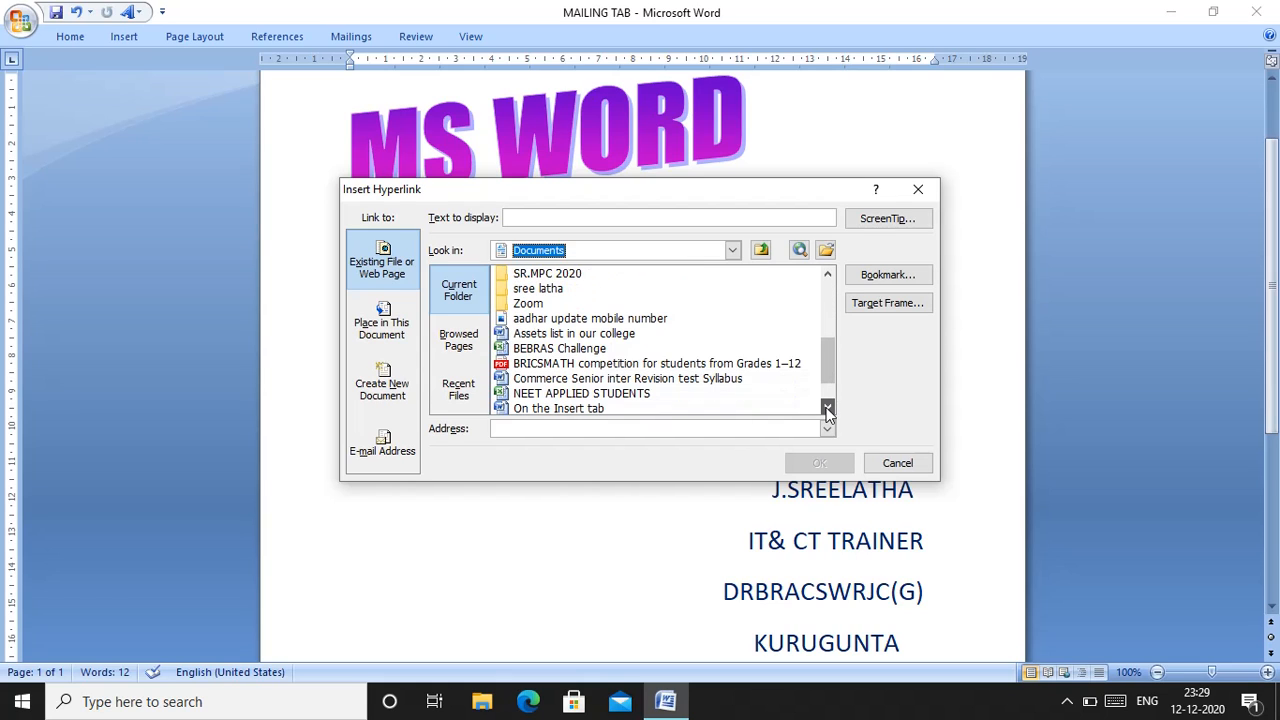
pyautogui.click(827, 407)
pyautogui.click(827, 407)
pyautogui.click(827, 407)
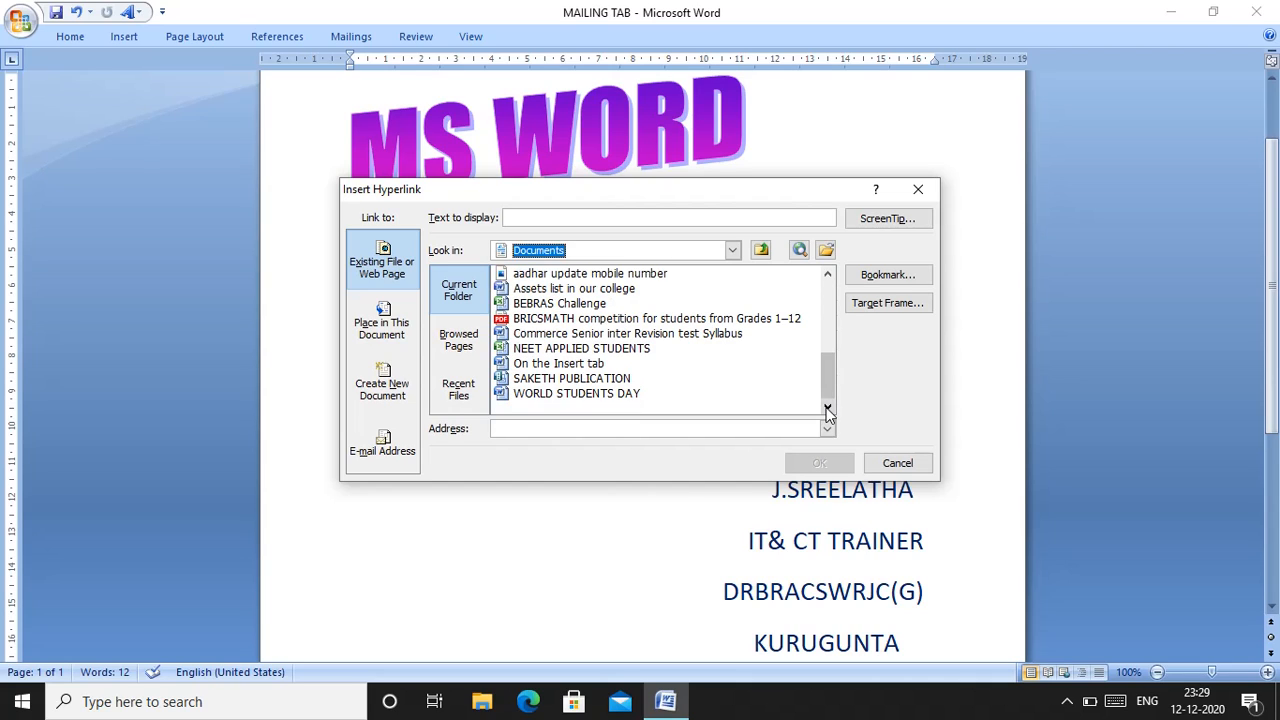
pyautogui.click(613, 350)
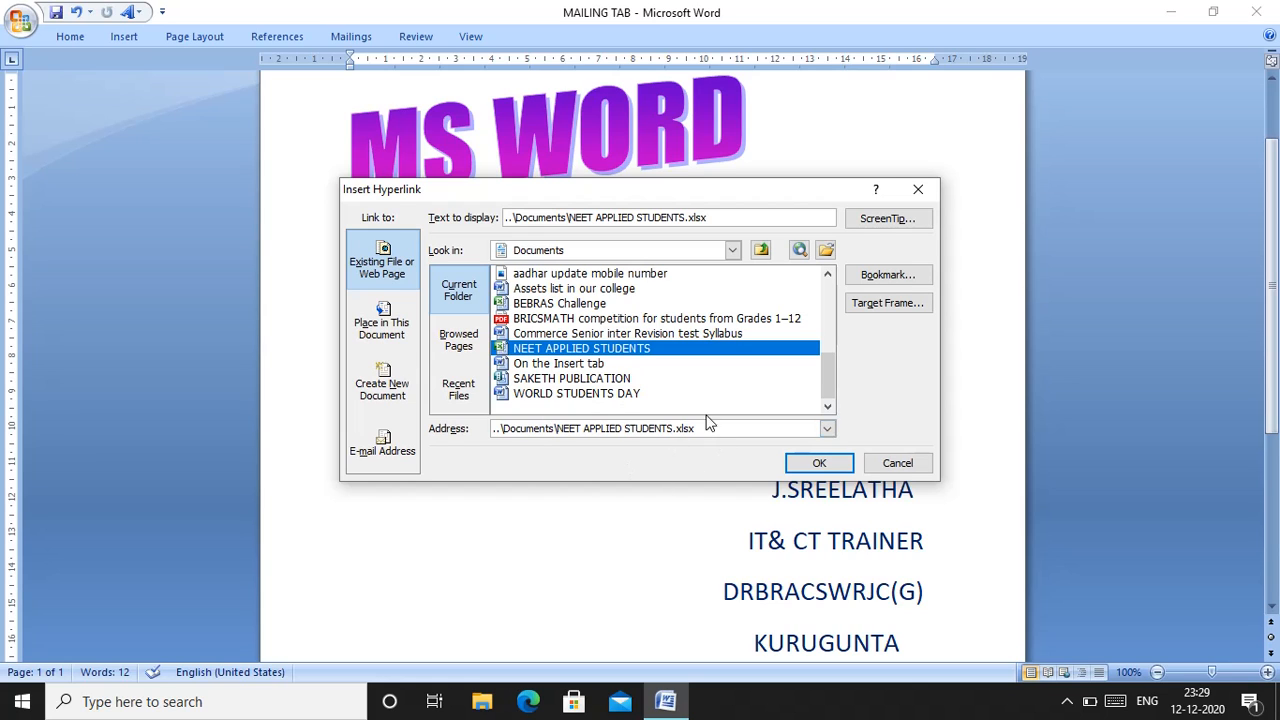
pyautogui.click(808, 467)
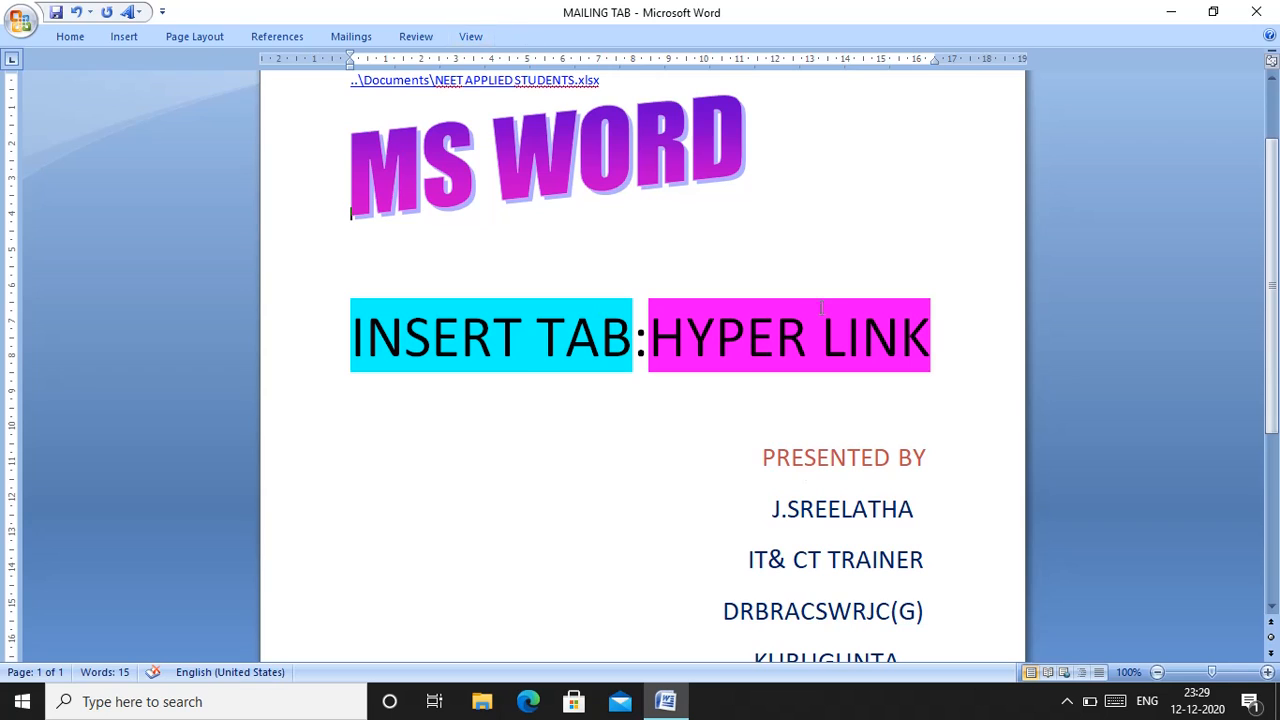
# Follow the NEET APPLIED STUDENTS.xlsx hyperlink above the MS WORD title to open the linked workbook
pyautogui.click(1268, 100)
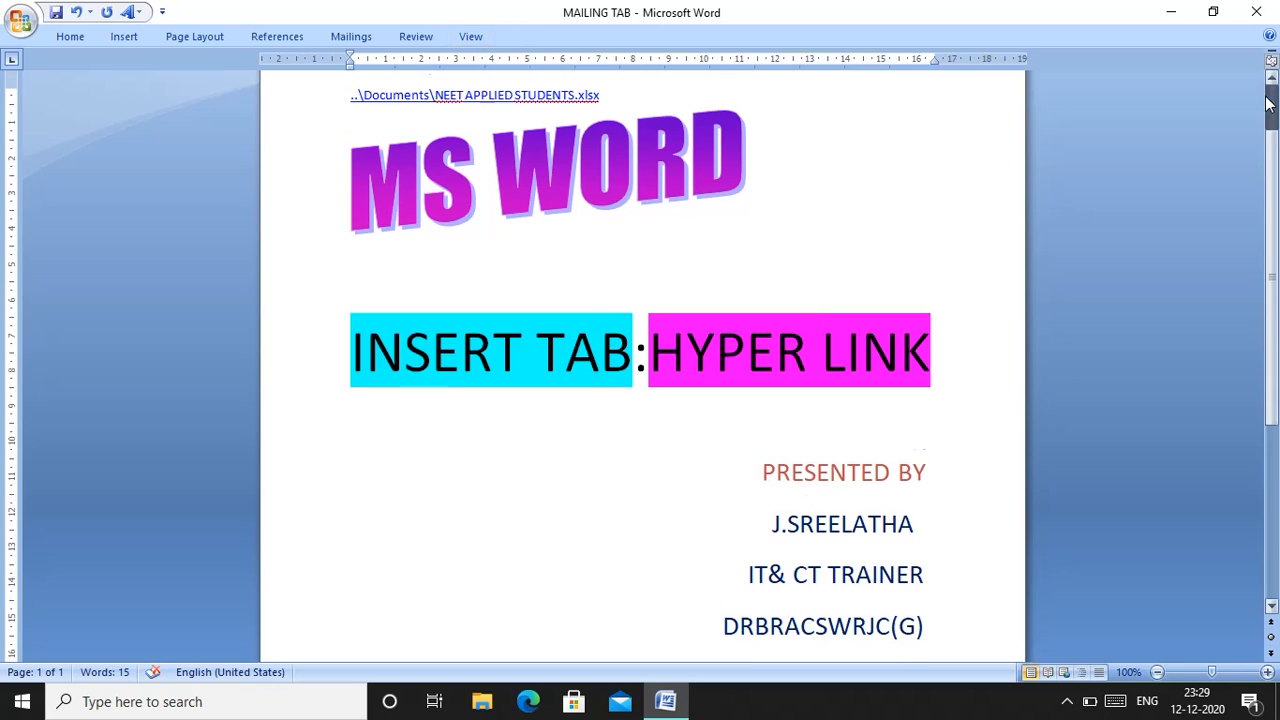
pyautogui.click(1268, 100)
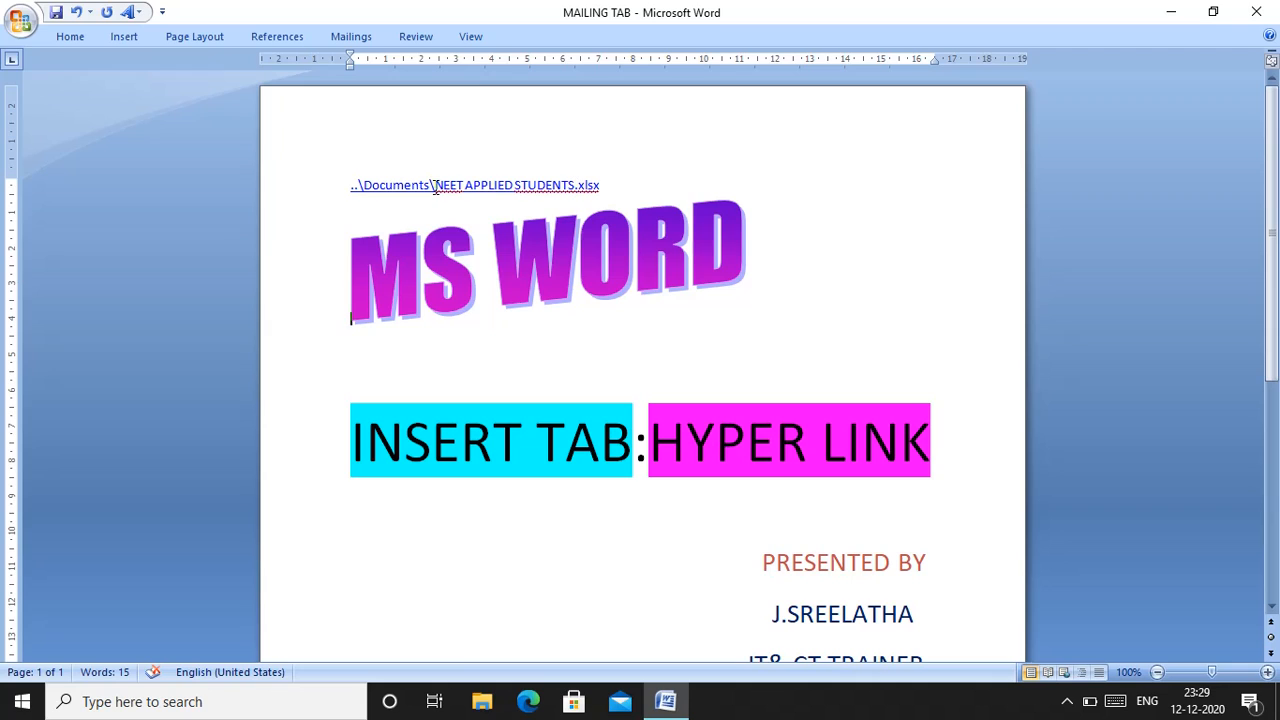
pyautogui.rightClick(516, 187)
pyautogui.click(516, 186)
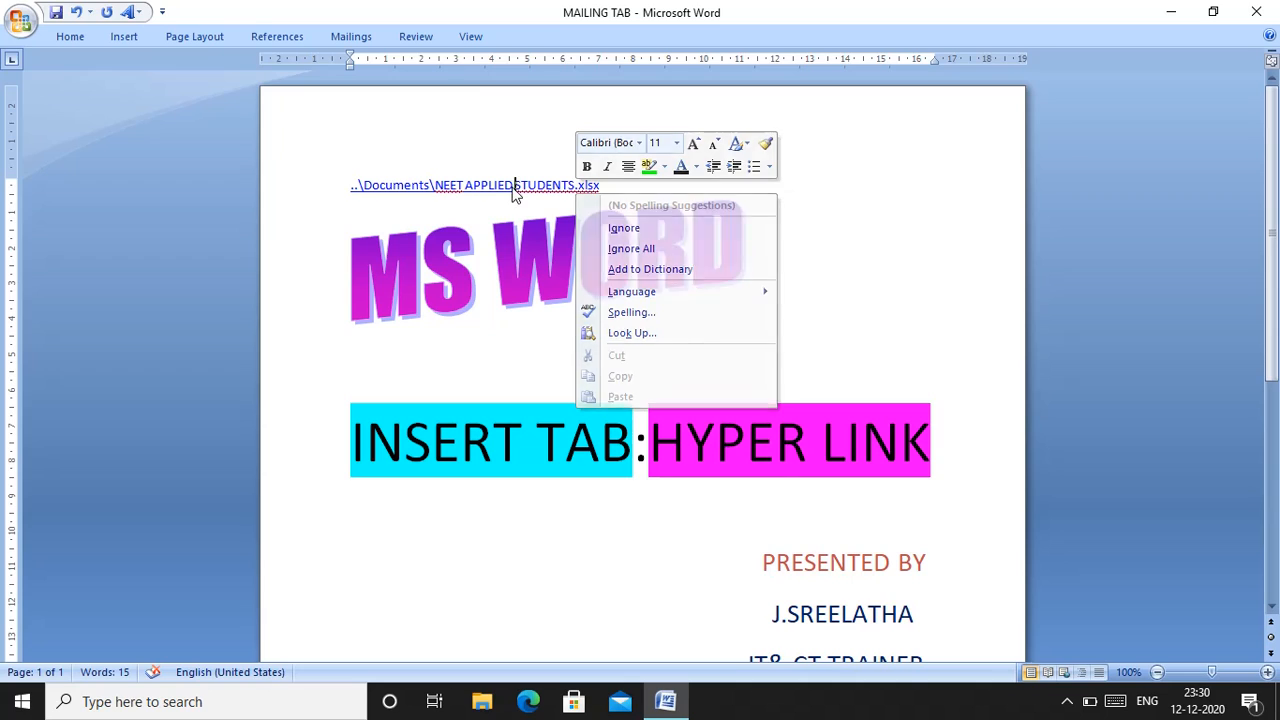
pyautogui.rightClick(514, 186)
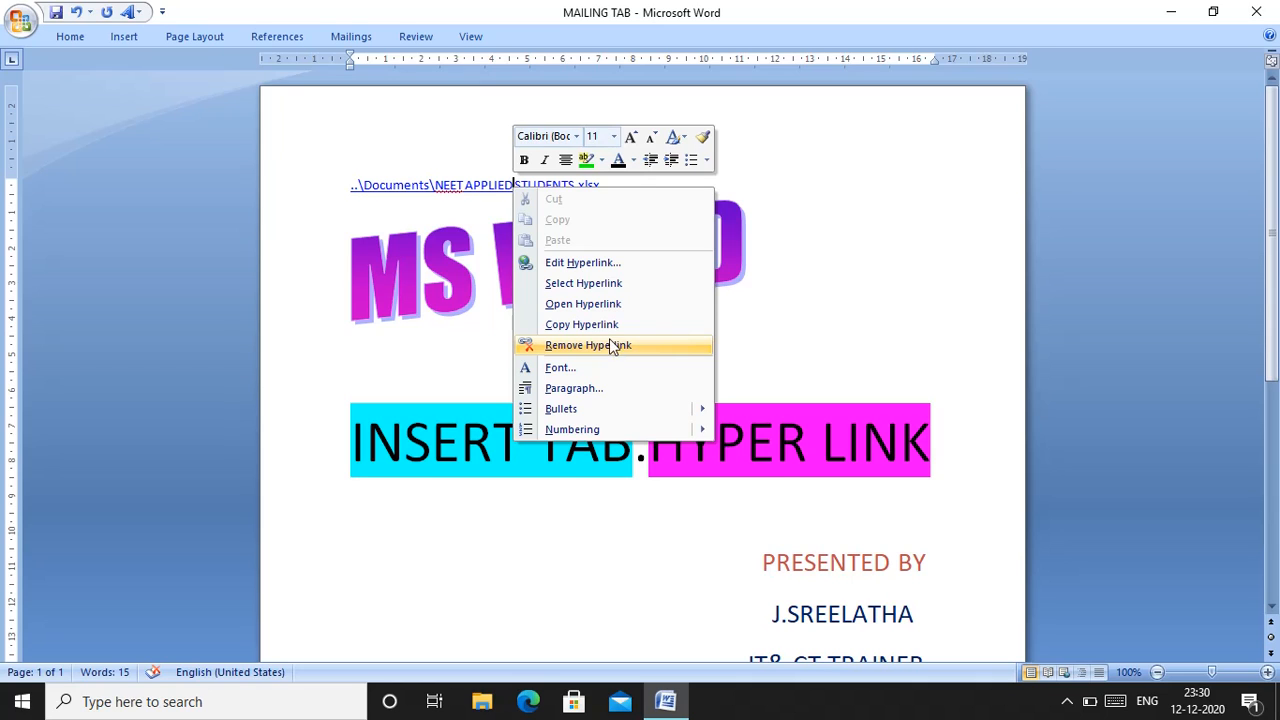
pyautogui.click(600, 304)
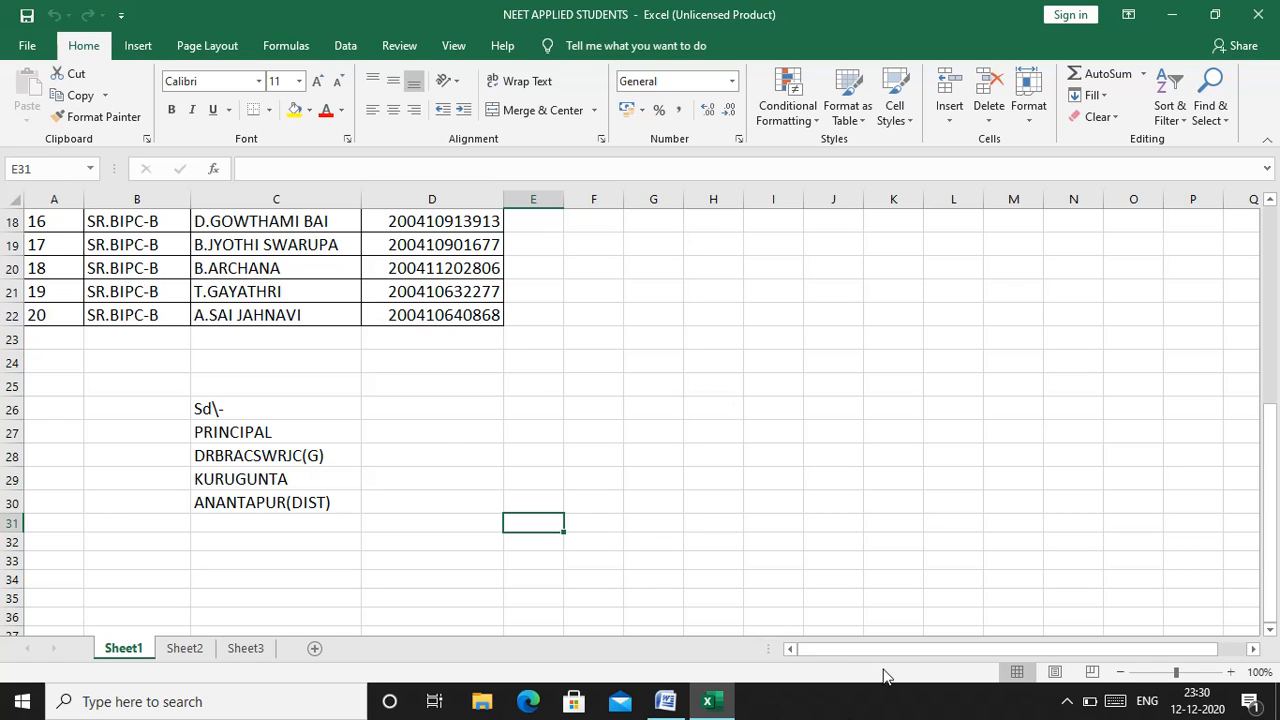
# Look over the student list on Sheet1 of the linked workbook and close it
pyautogui.click(1252, 649)
pyautogui.click(1252, 649)
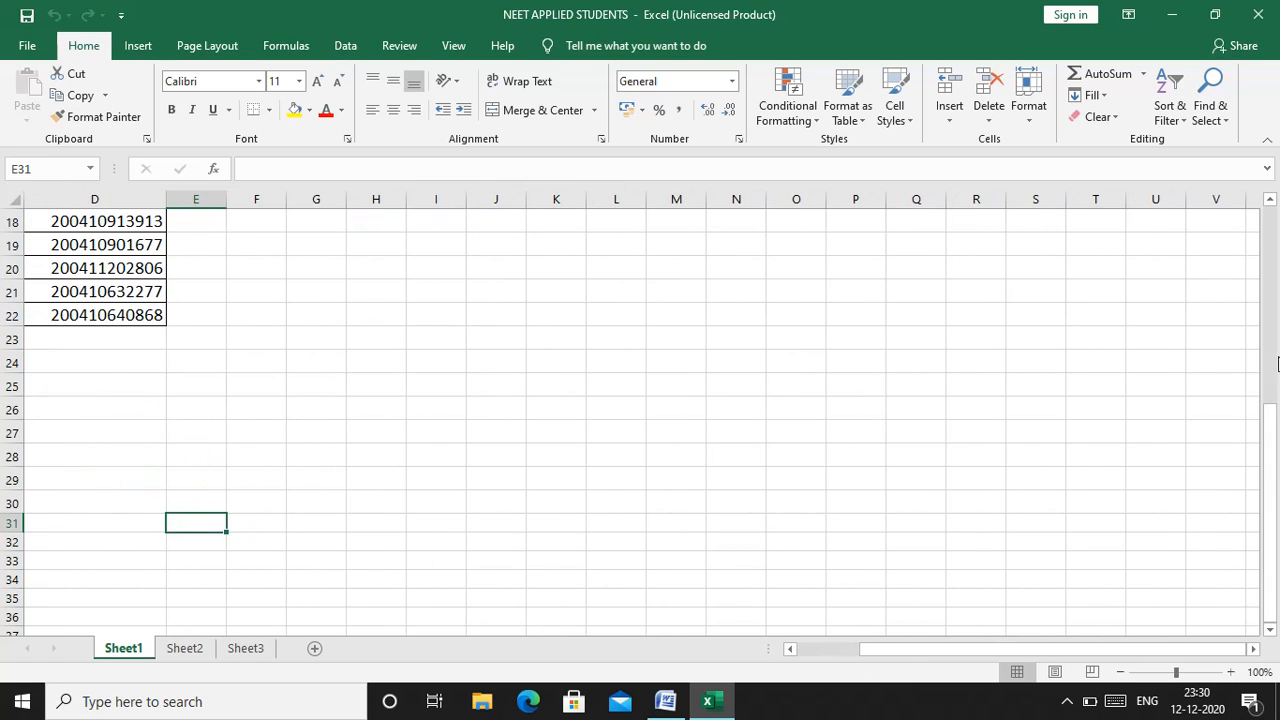
pyautogui.click(1272, 228)
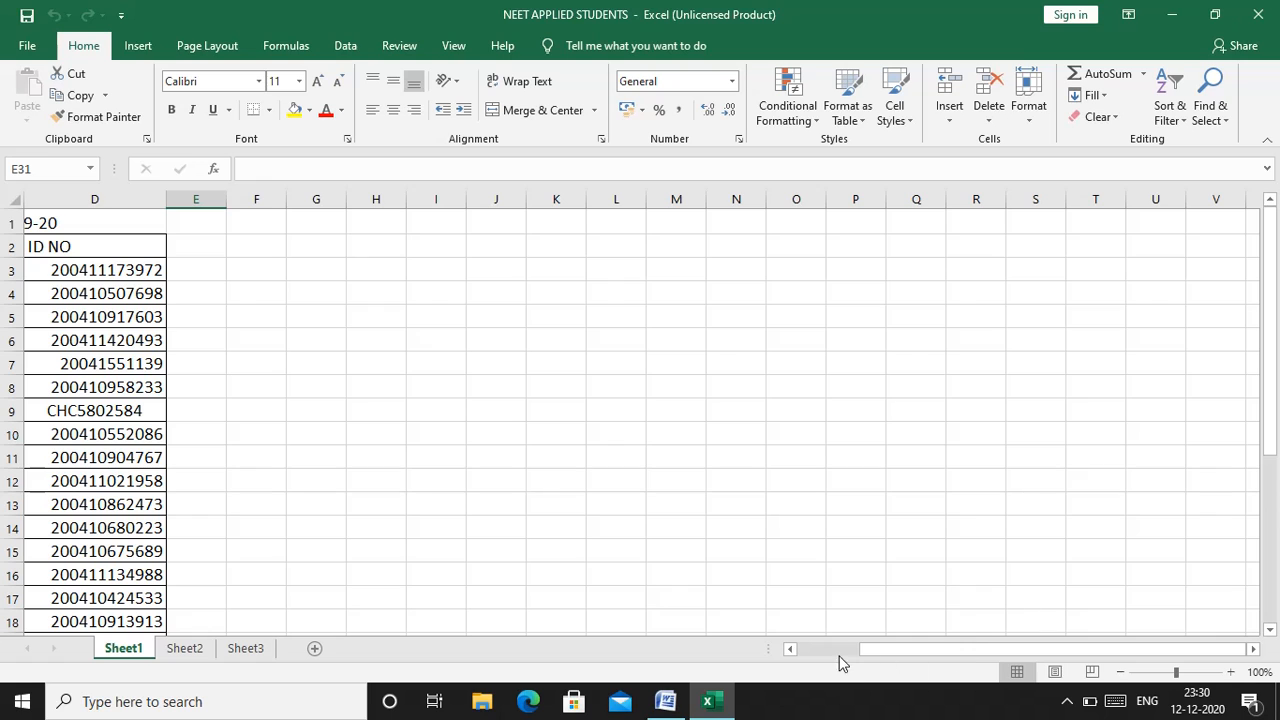
pyautogui.moveTo(800, 657); pyautogui.dragTo(797, 655)
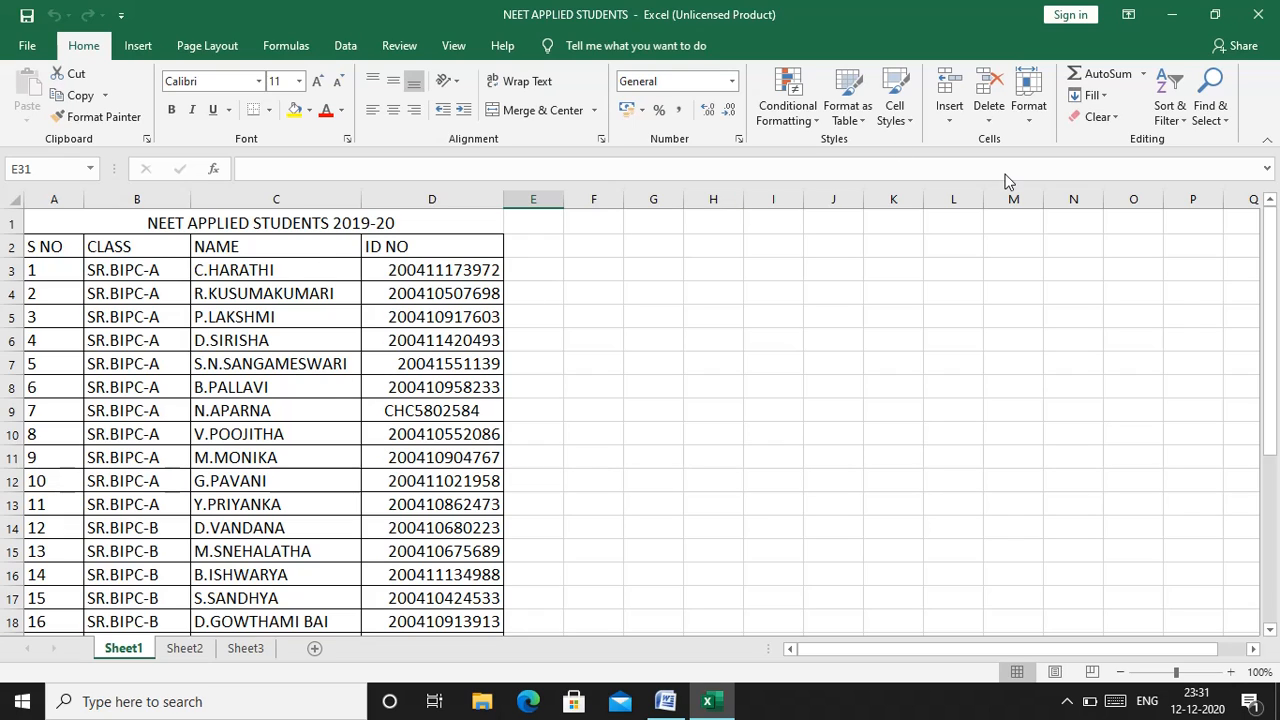
pyautogui.click(1262, 10)
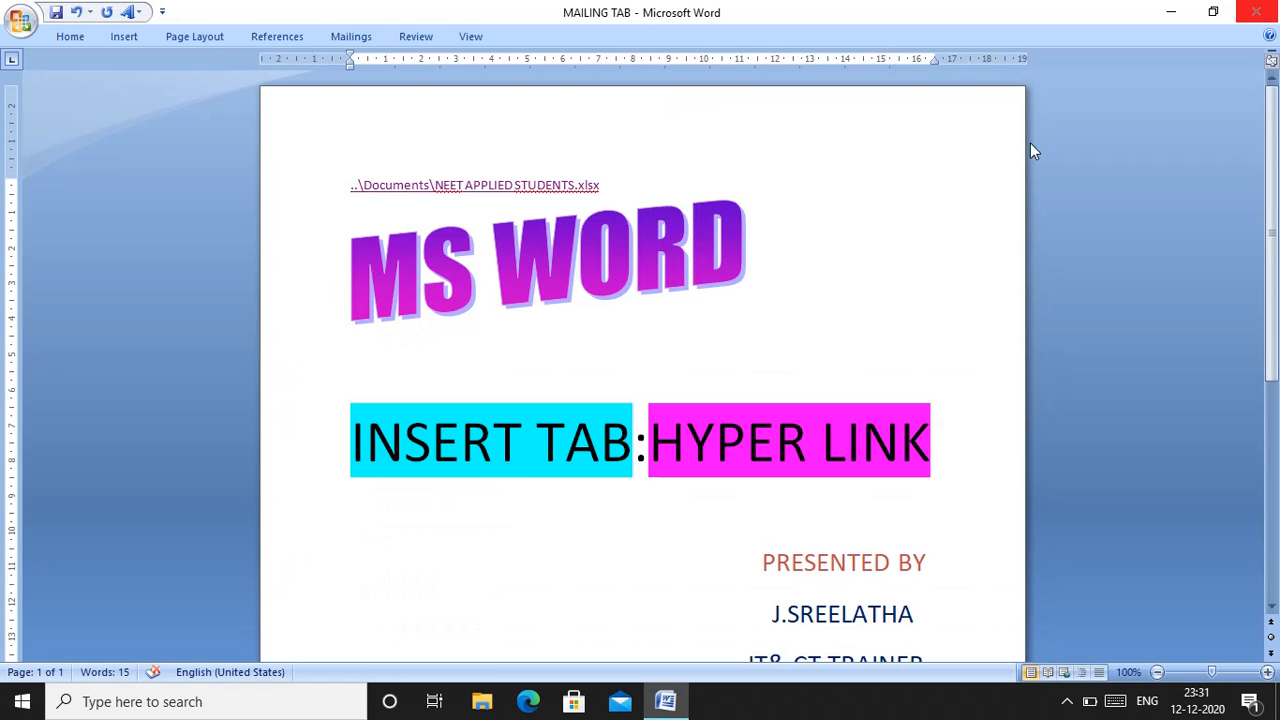
# Create a new blank document
pyautogui.press('Down')
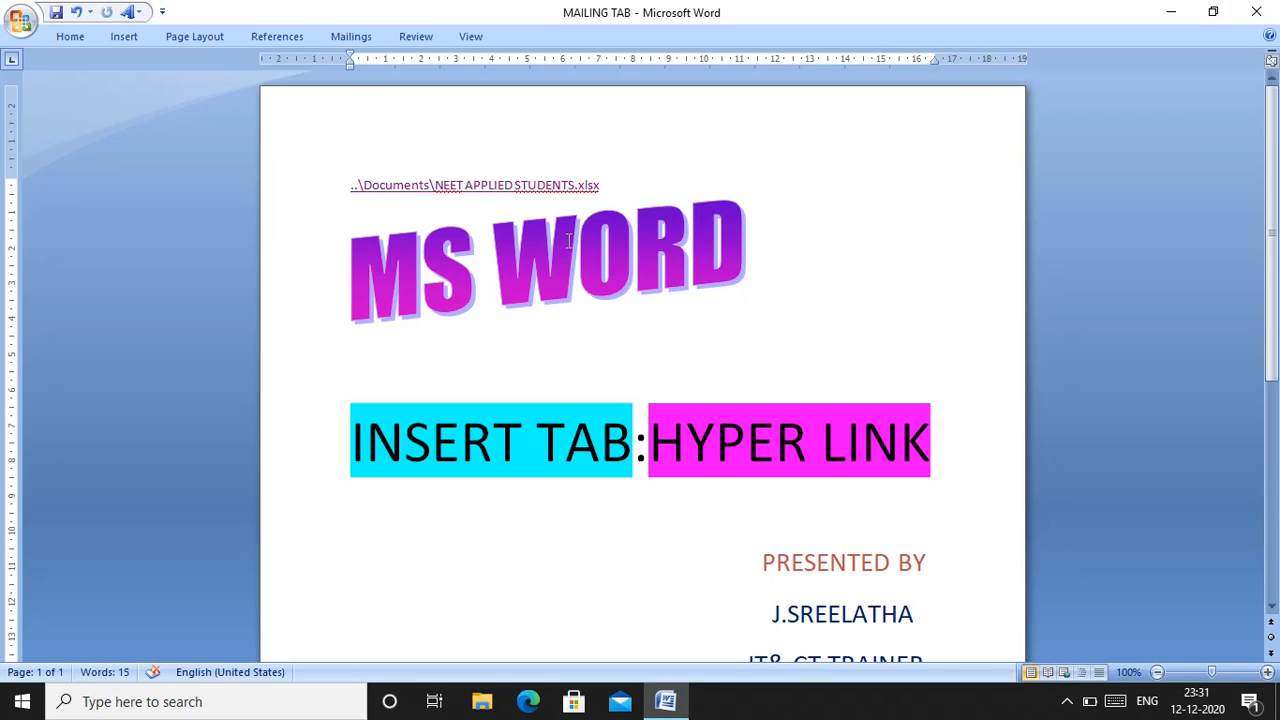
pyautogui.press('Down')
pyautogui.click(68, 38)
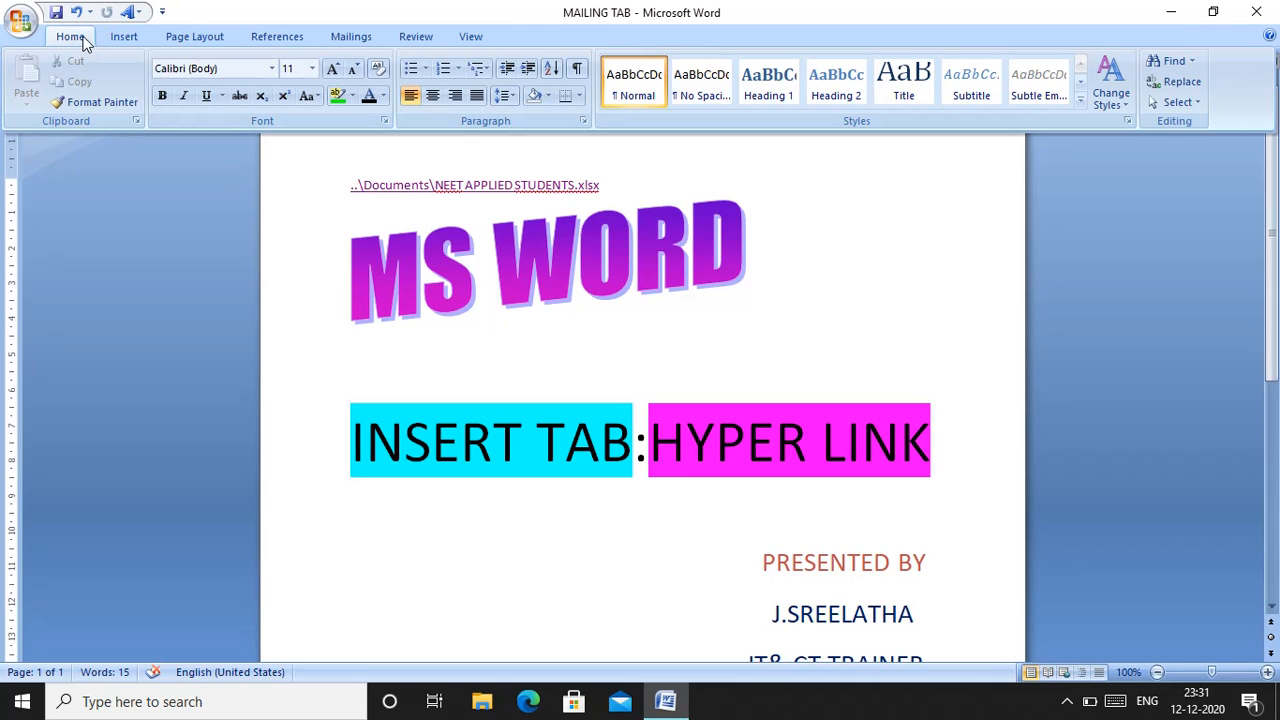
pyautogui.click(20, 18)
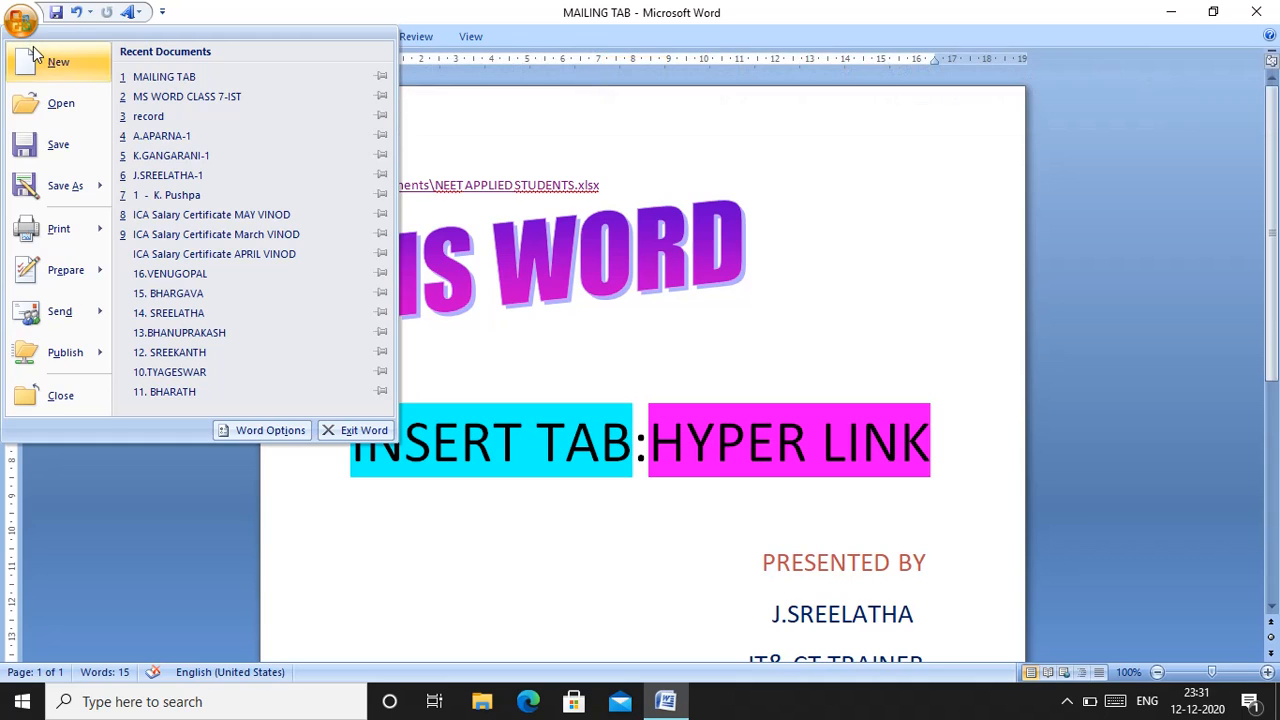
pyautogui.click(44, 59)
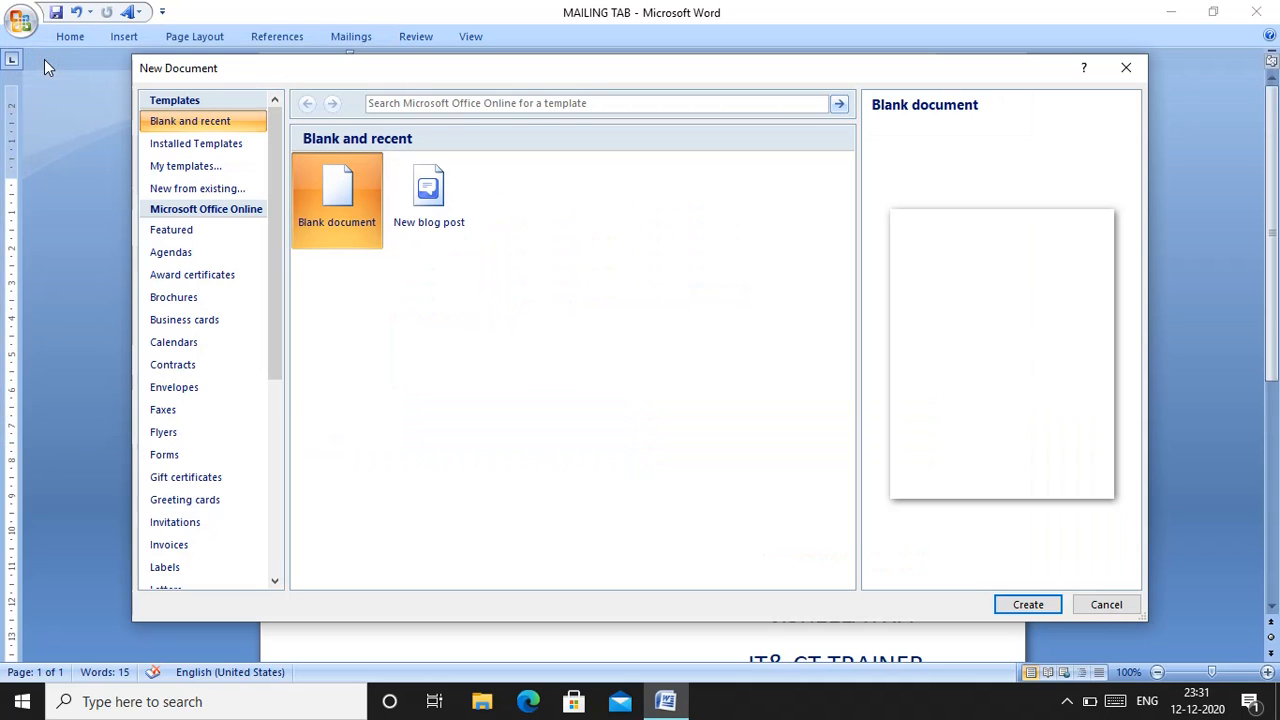
pyautogui.doubleClick(362, 229)
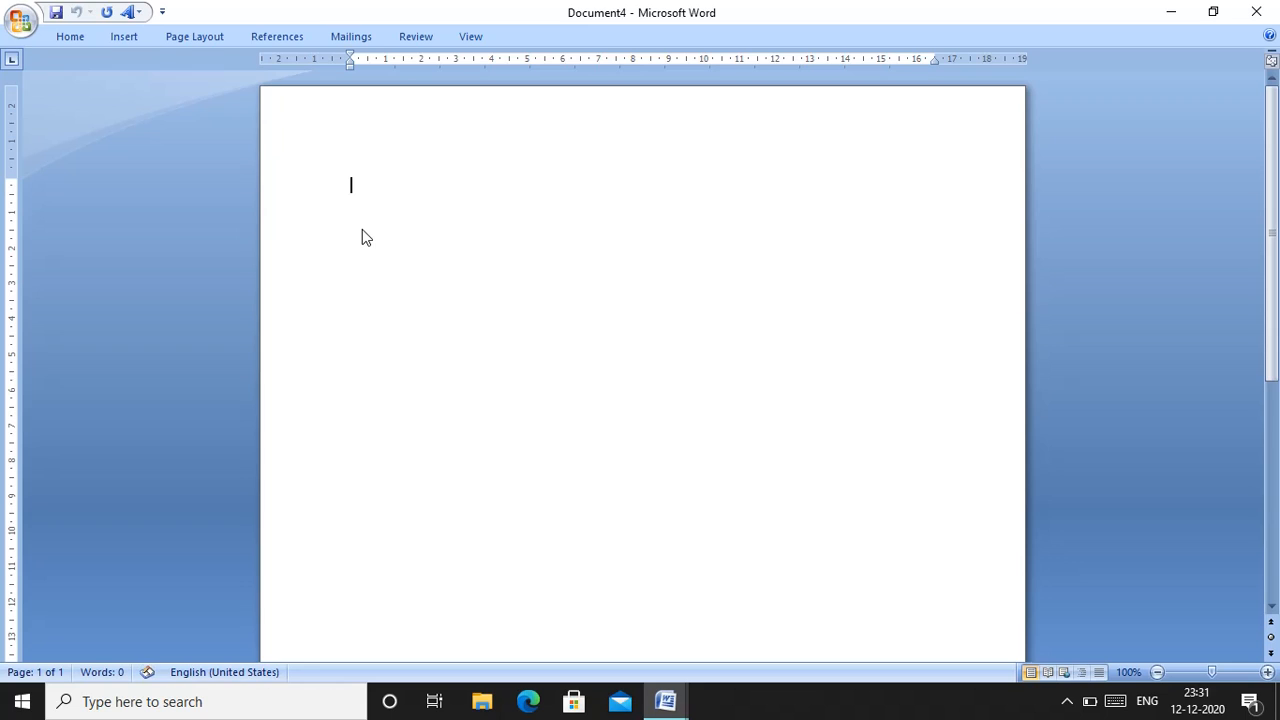
# Generate three paragraphs of sample text with =RAND(3)
pyautogui.write('=RAND(3)')
pyautogui.press('Return')
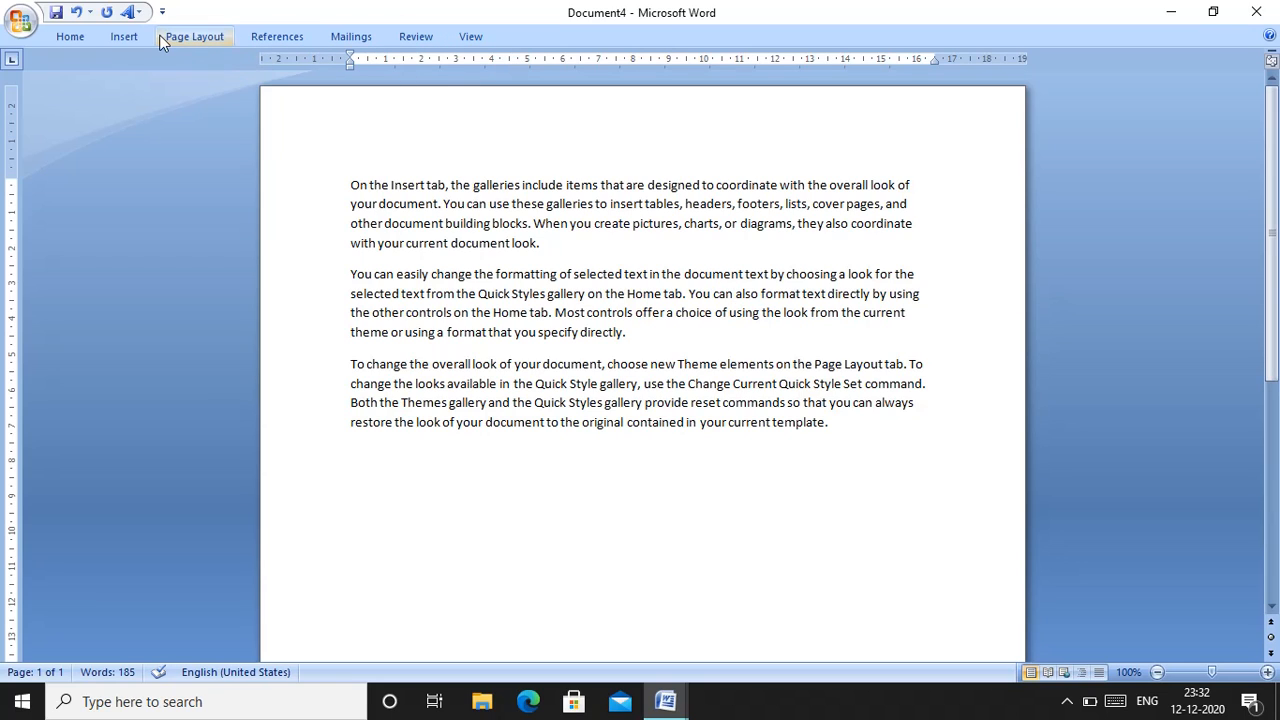
# Start a hyperlink after "You can" in the second paragraph and review the available link types, returning to Existing File or Web Page
pyautogui.click(129, 41)
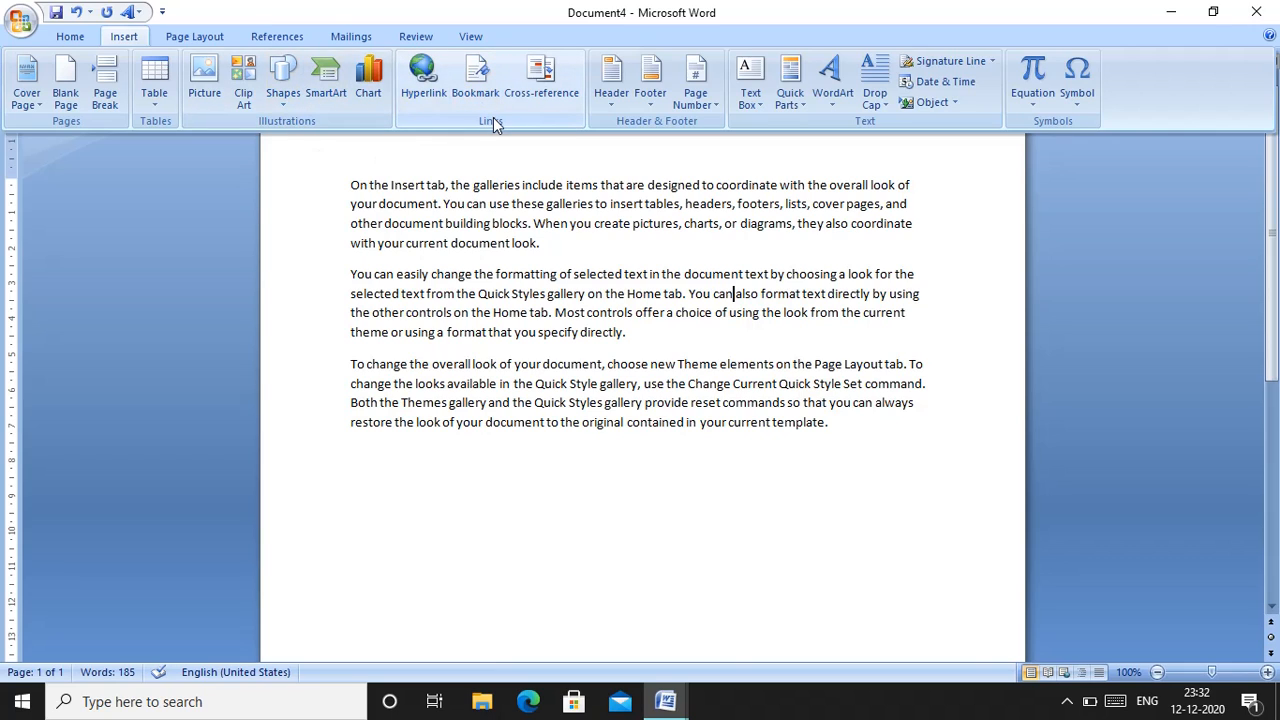
pyautogui.click(430, 87)
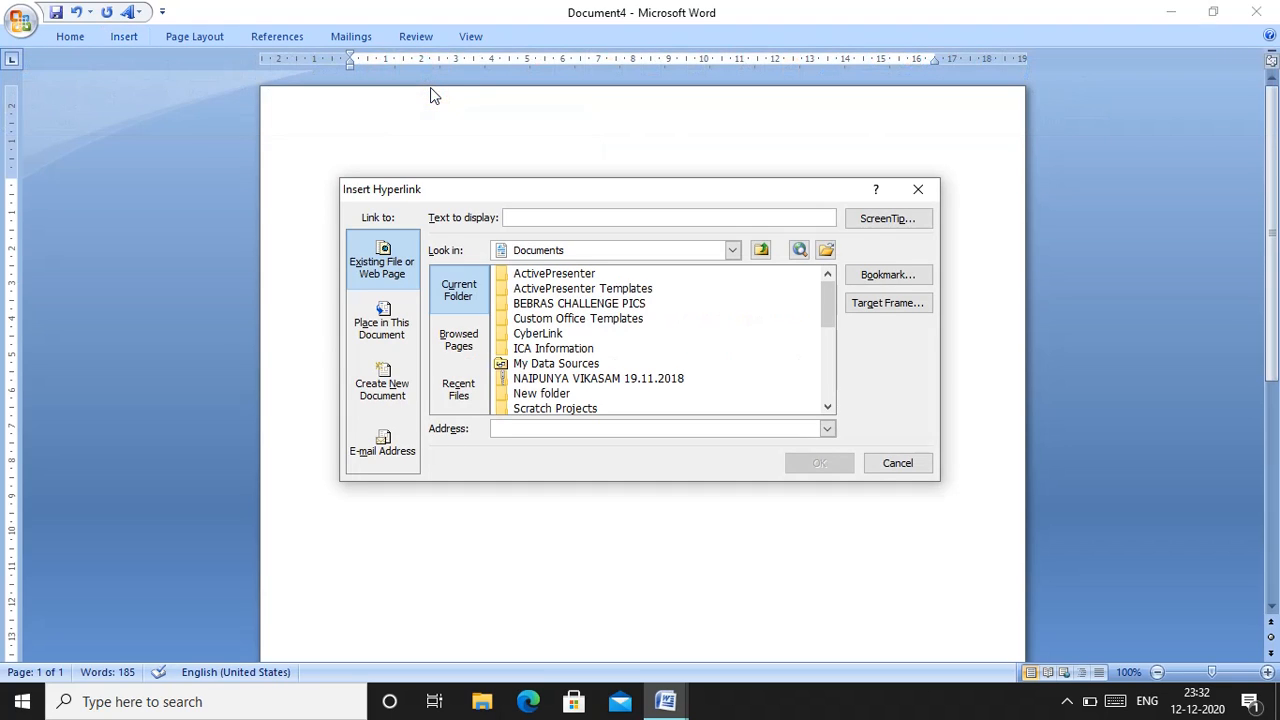
pyautogui.click(399, 380)
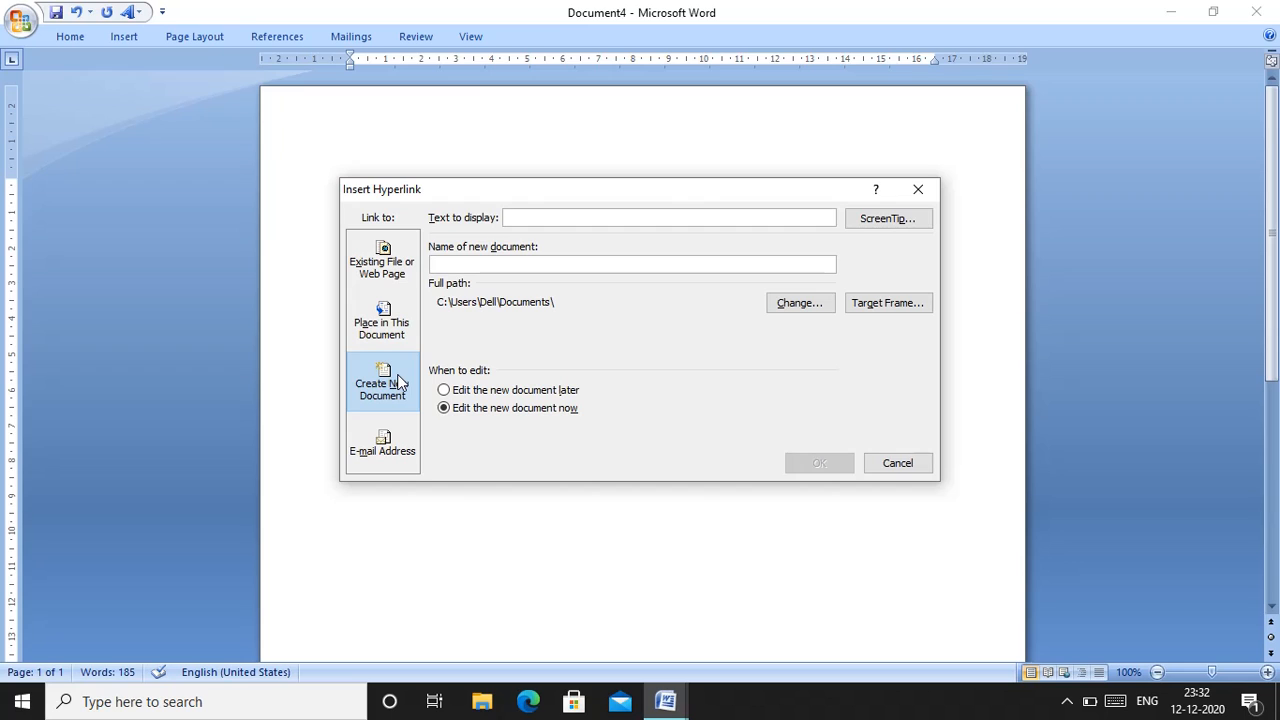
pyautogui.click(397, 337)
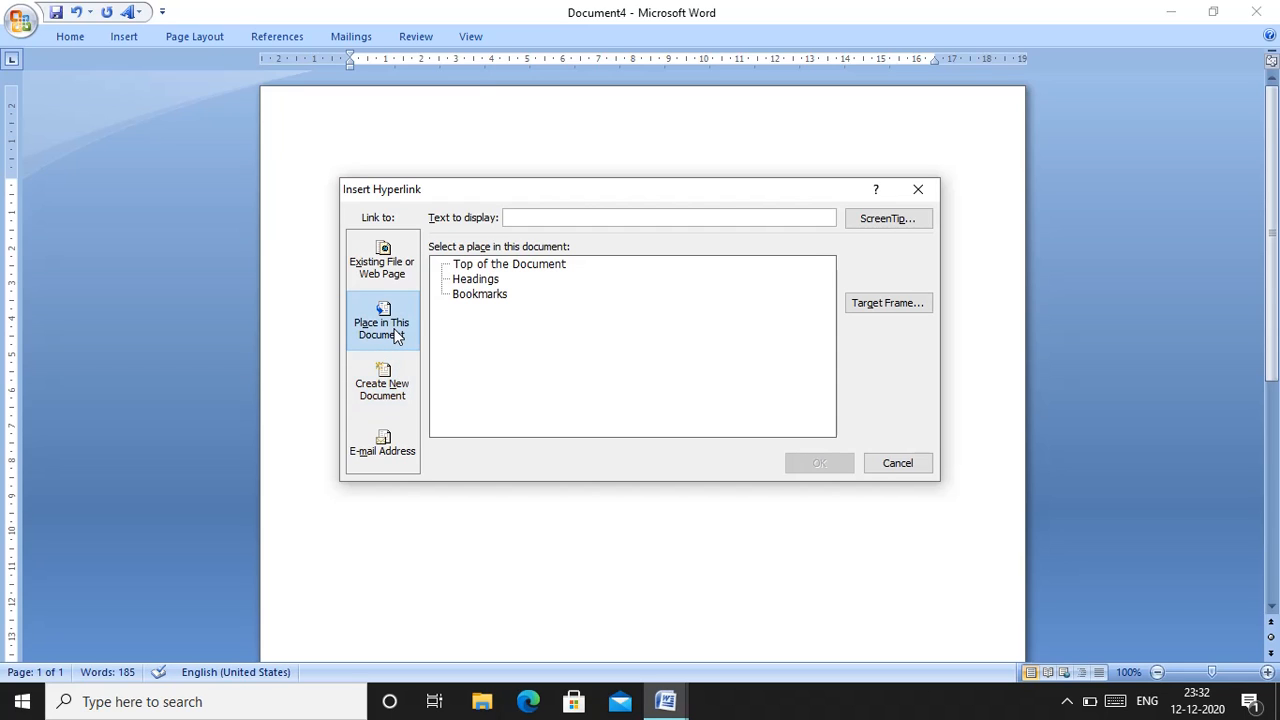
pyautogui.click(393, 452)
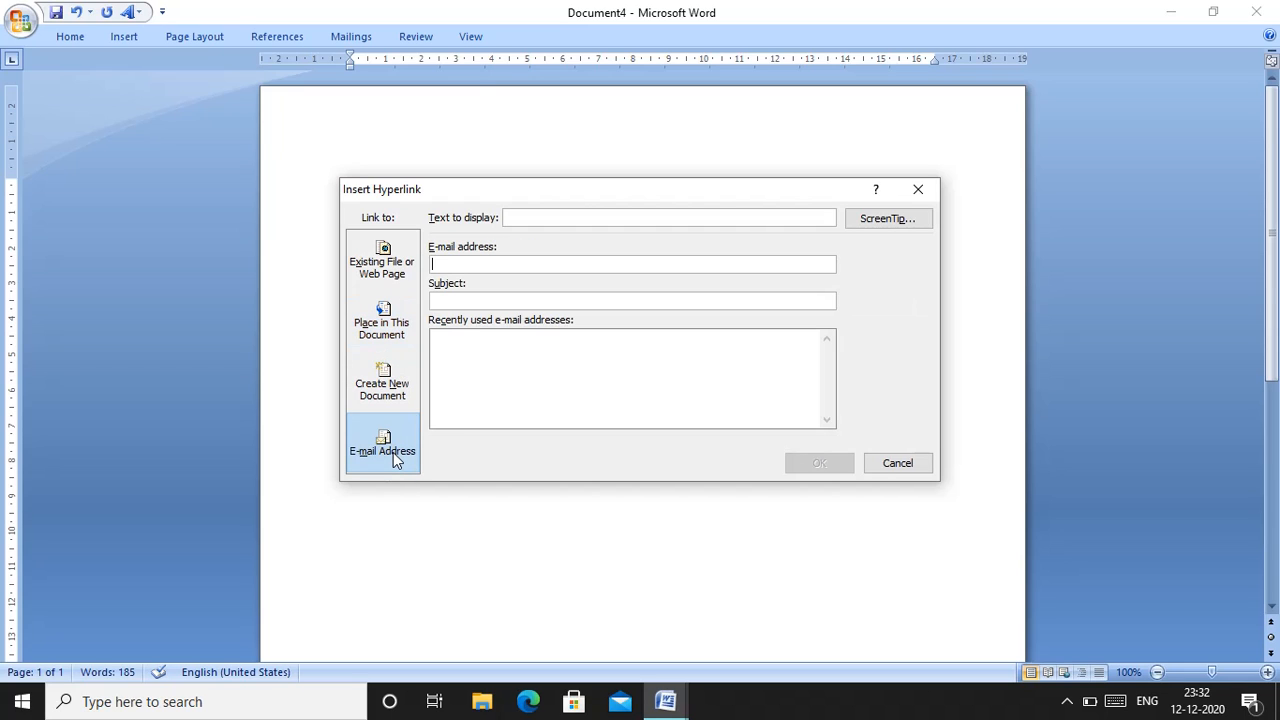
pyautogui.click(393, 252)
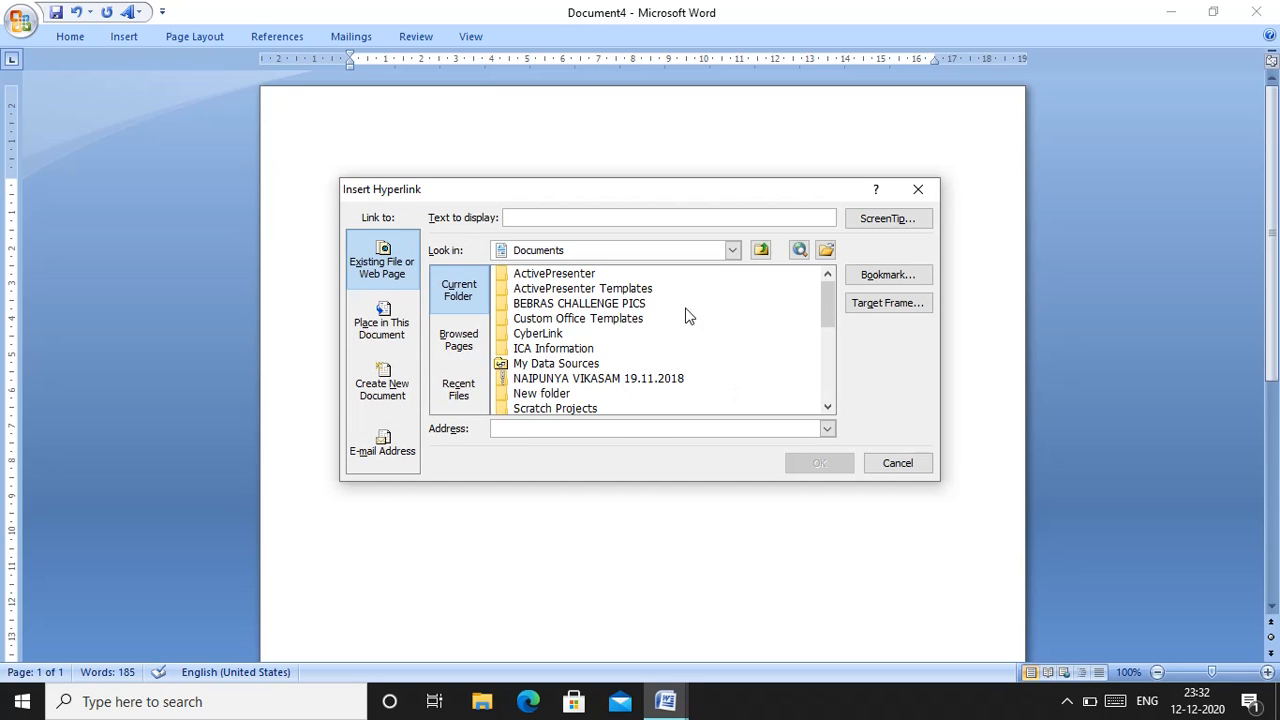
# Link to the "hitting on the wall.scratch" file from the Desktop folder and insert the hyperlink
pyautogui.click(732, 251)
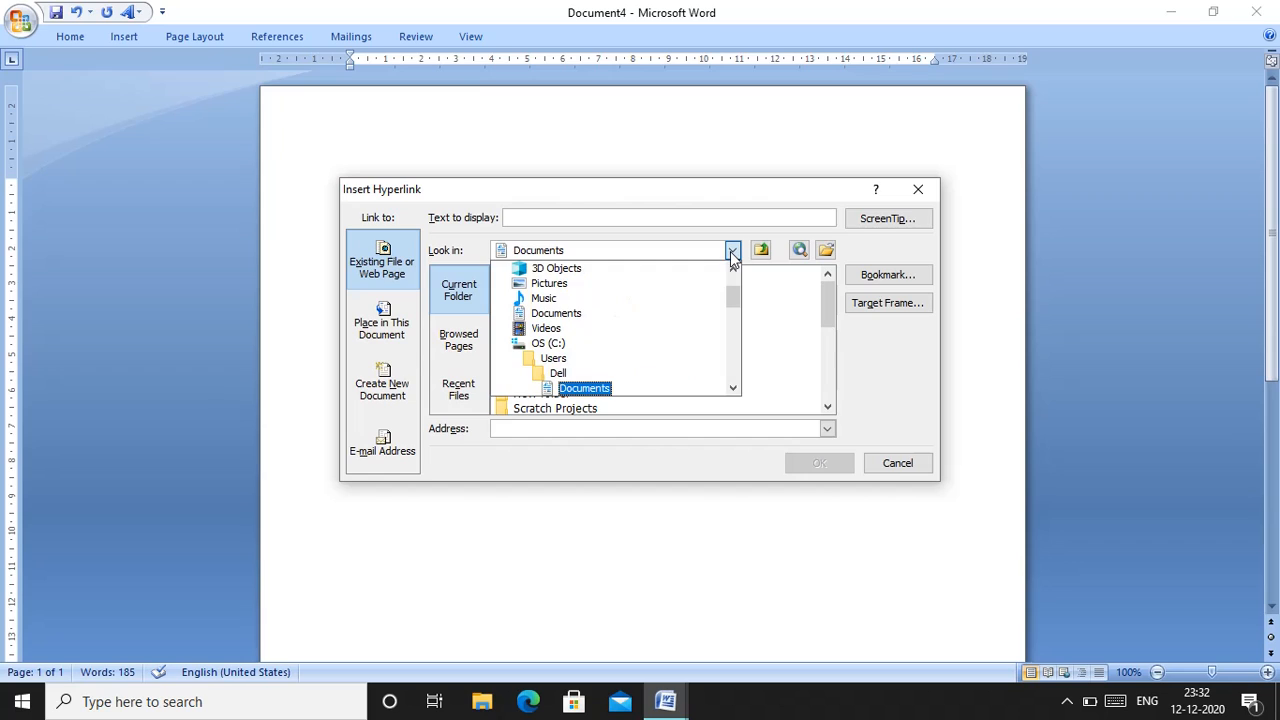
pyautogui.moveTo(734, 389); pyautogui.dragTo(734, 389)
pyautogui.click(734, 389)
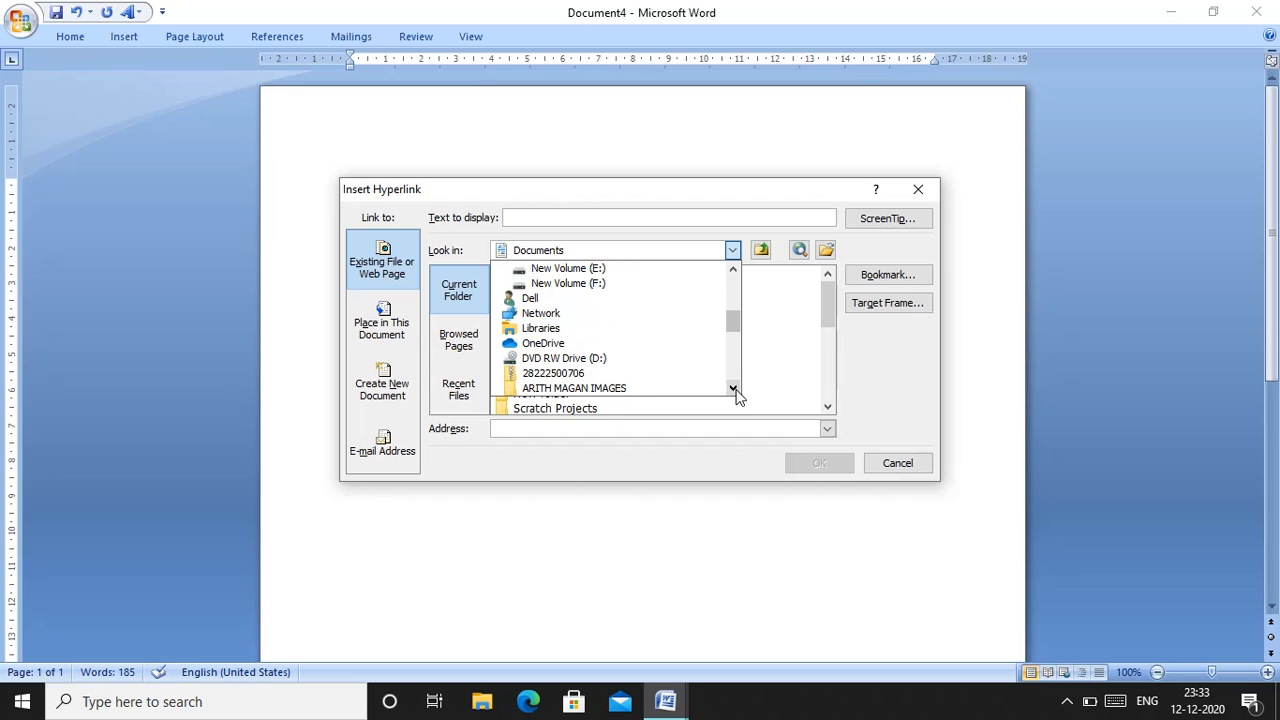
pyautogui.click(734, 389)
pyautogui.moveTo(734, 389); pyautogui.dragTo(734, 389)
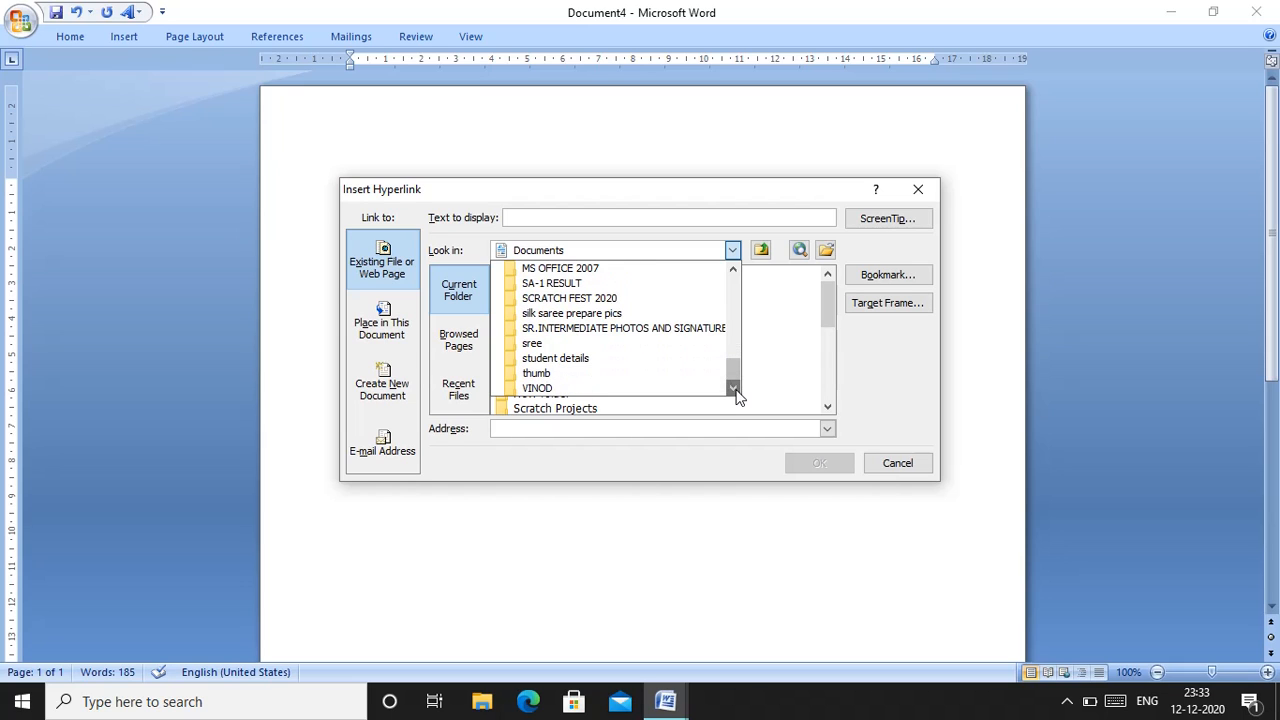
pyautogui.moveTo(731, 285); pyautogui.dragTo(731, 286)
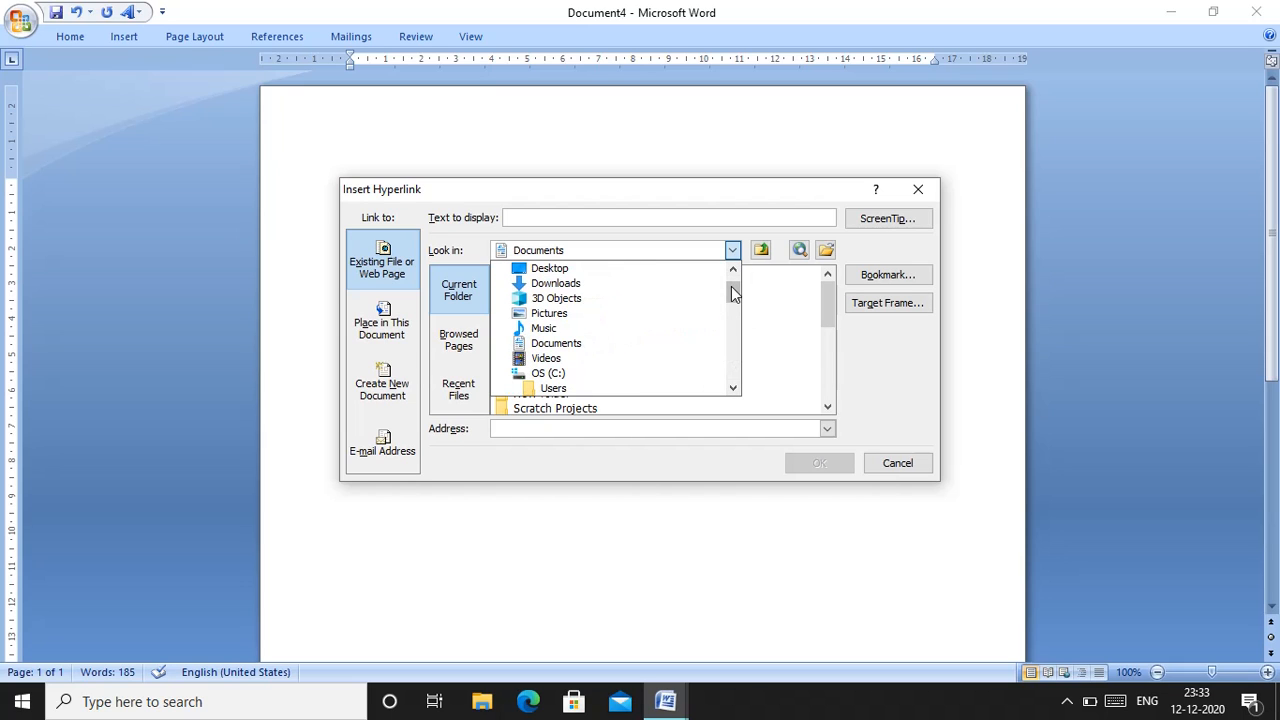
pyautogui.click(579, 273)
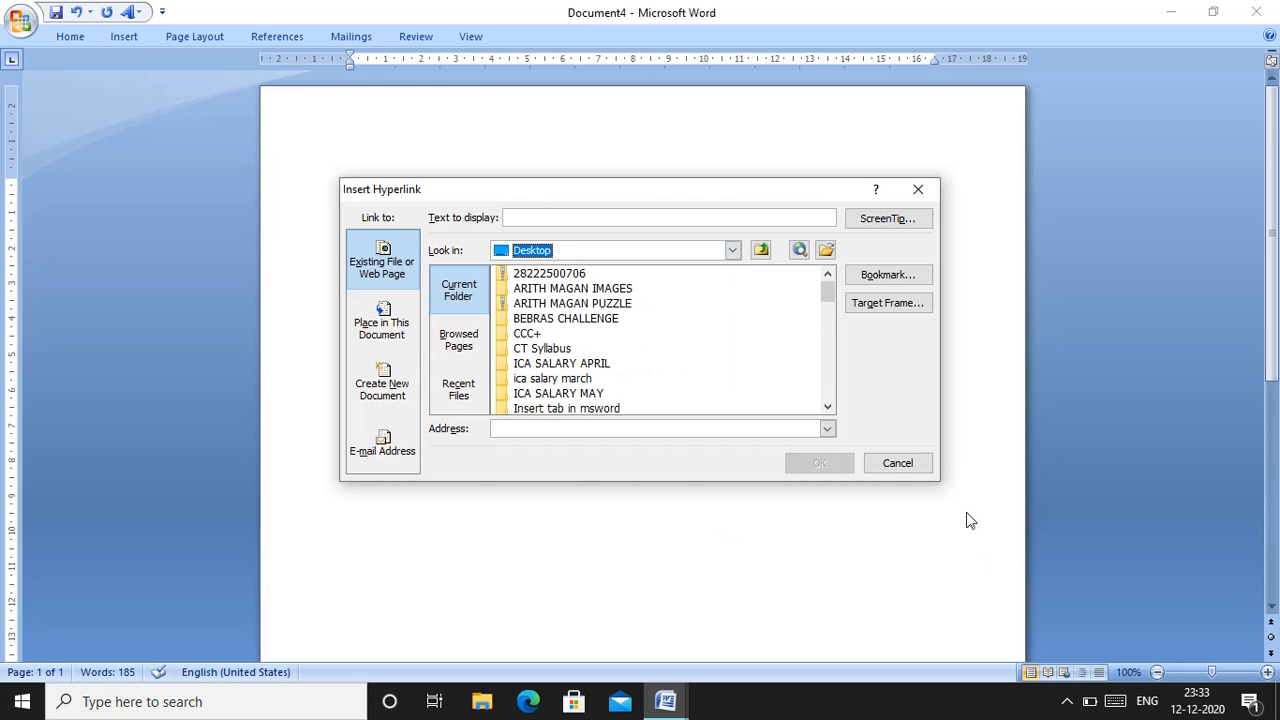
pyautogui.moveTo(825, 408); pyautogui.dragTo(825, 408)
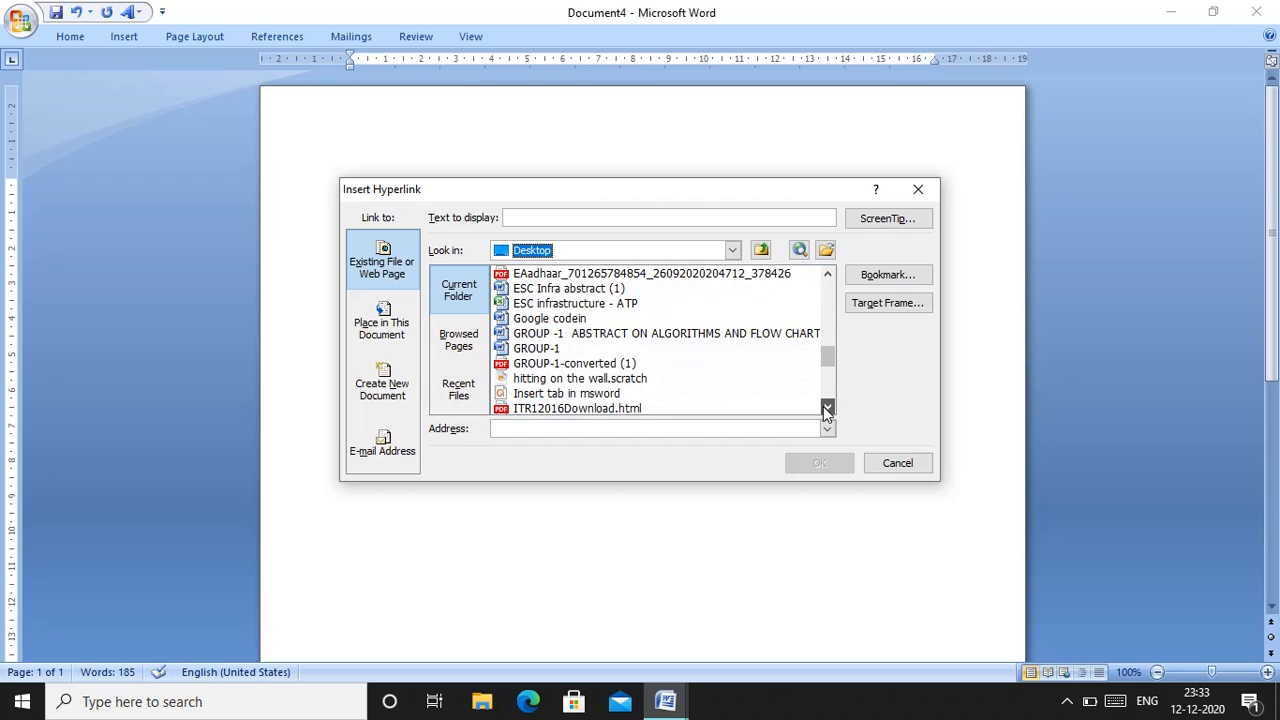
pyautogui.click(588, 379)
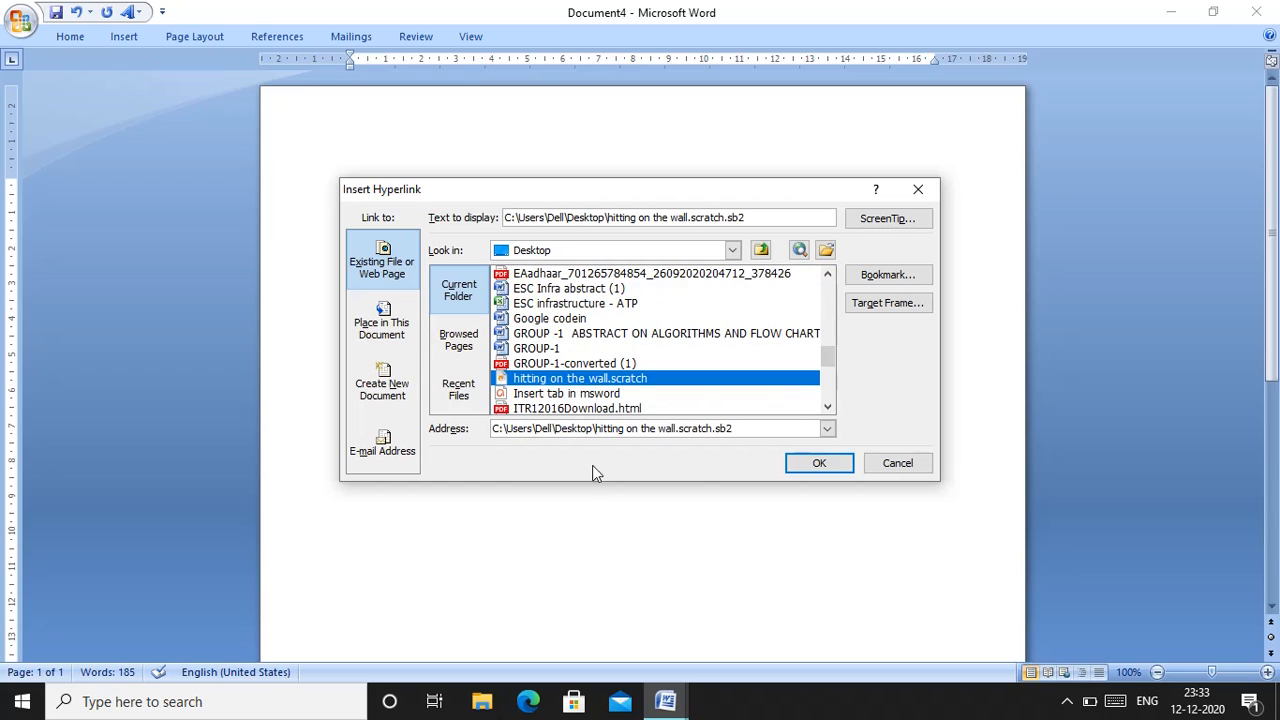
pyautogui.click(821, 464)
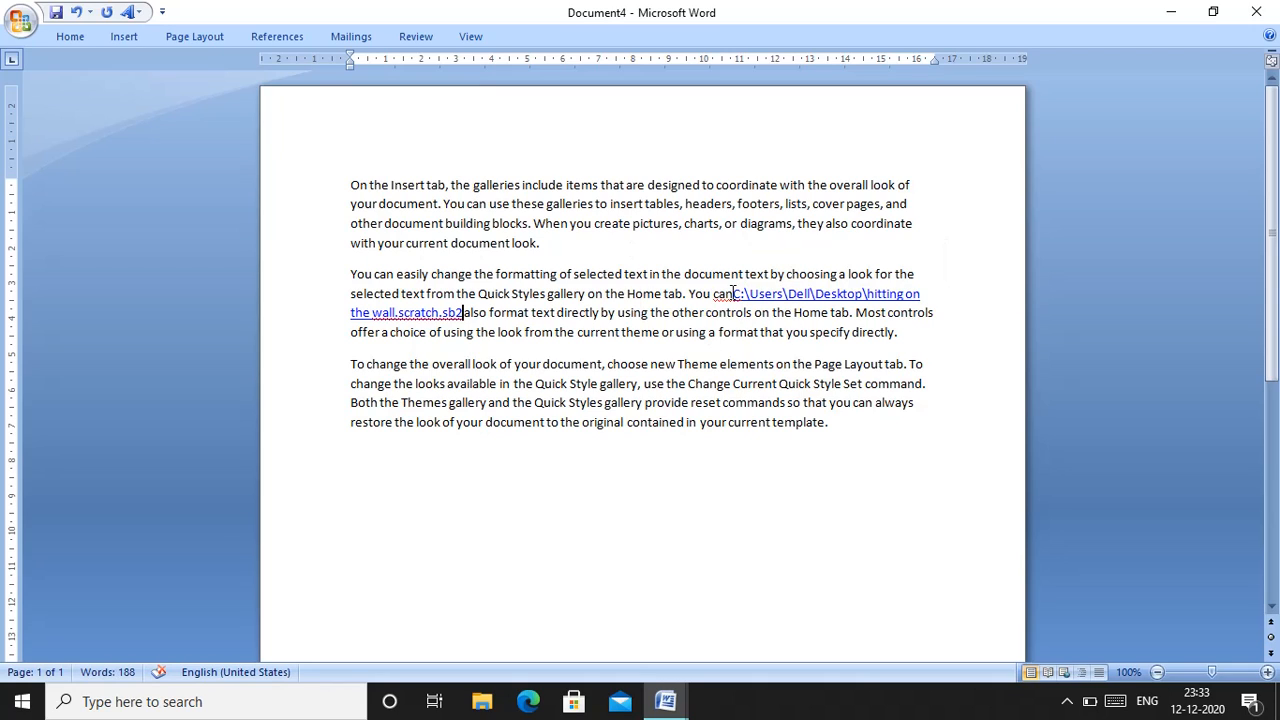
# Open the "hitting on the wall.scratch" hyperlink, accept the security prompts, and close the Scratch project
pyautogui.rightClick(787, 294)
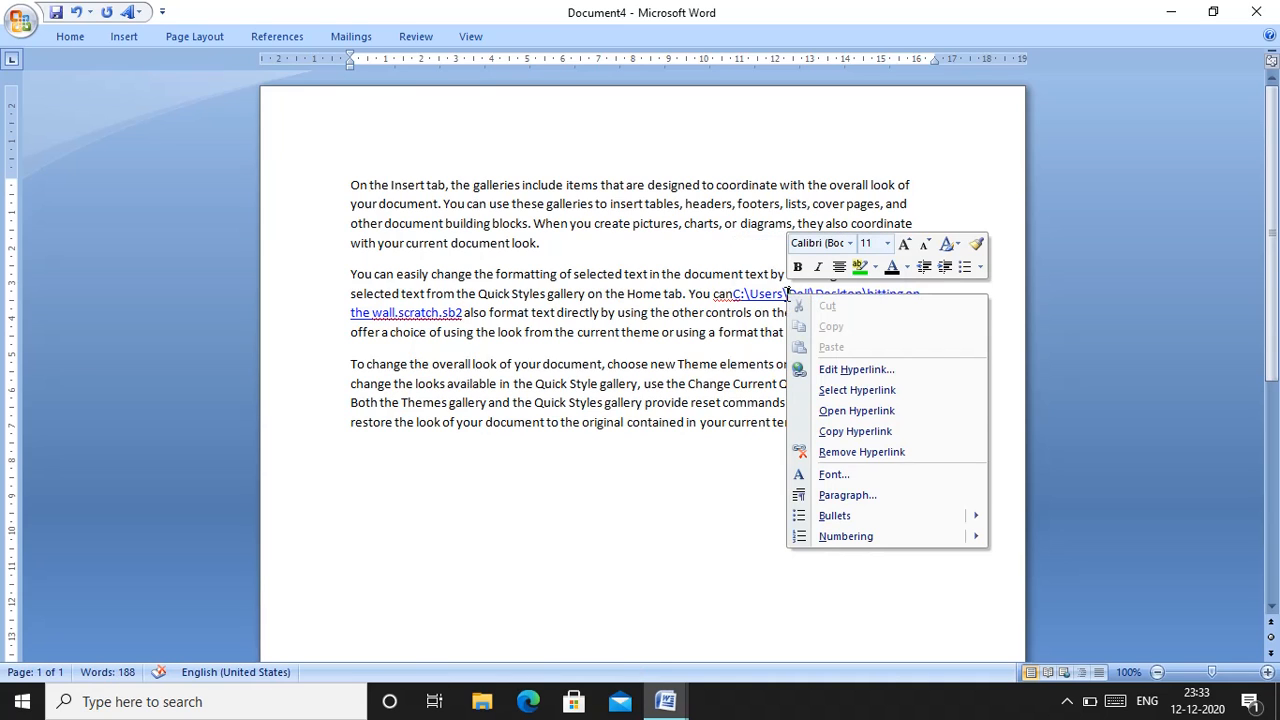
pyautogui.click(838, 411)
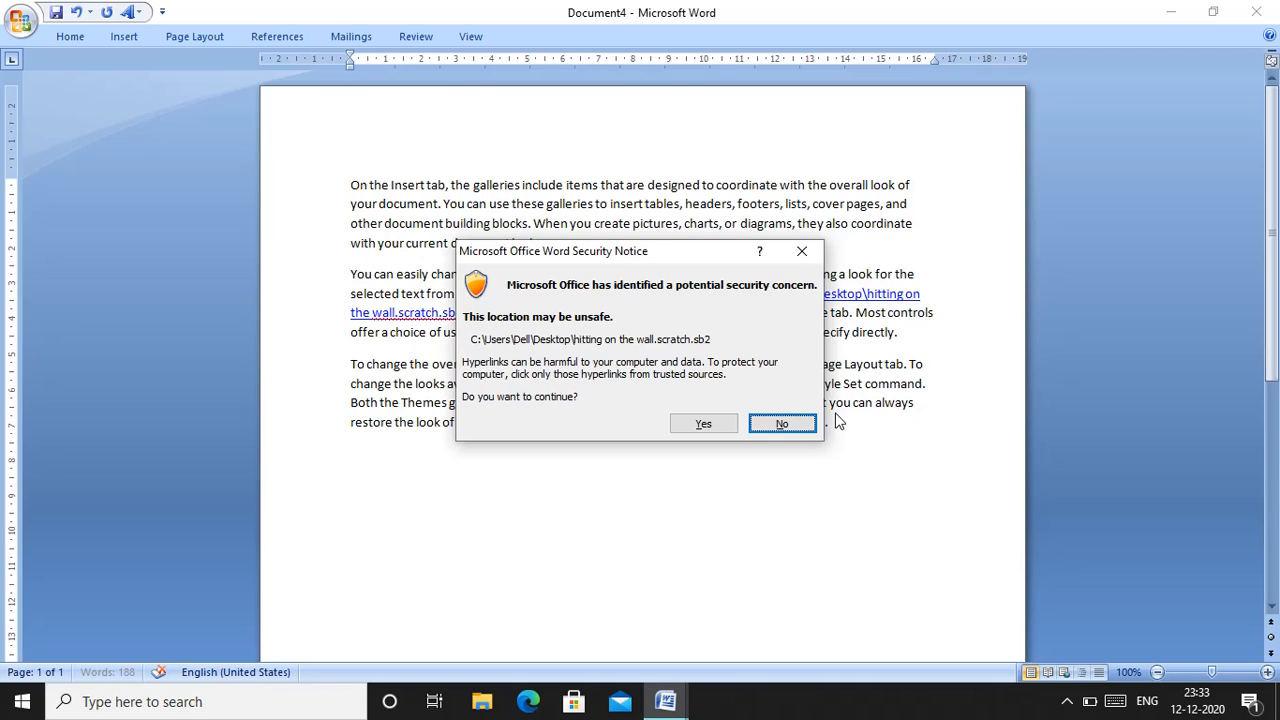
pyautogui.click(703, 424)
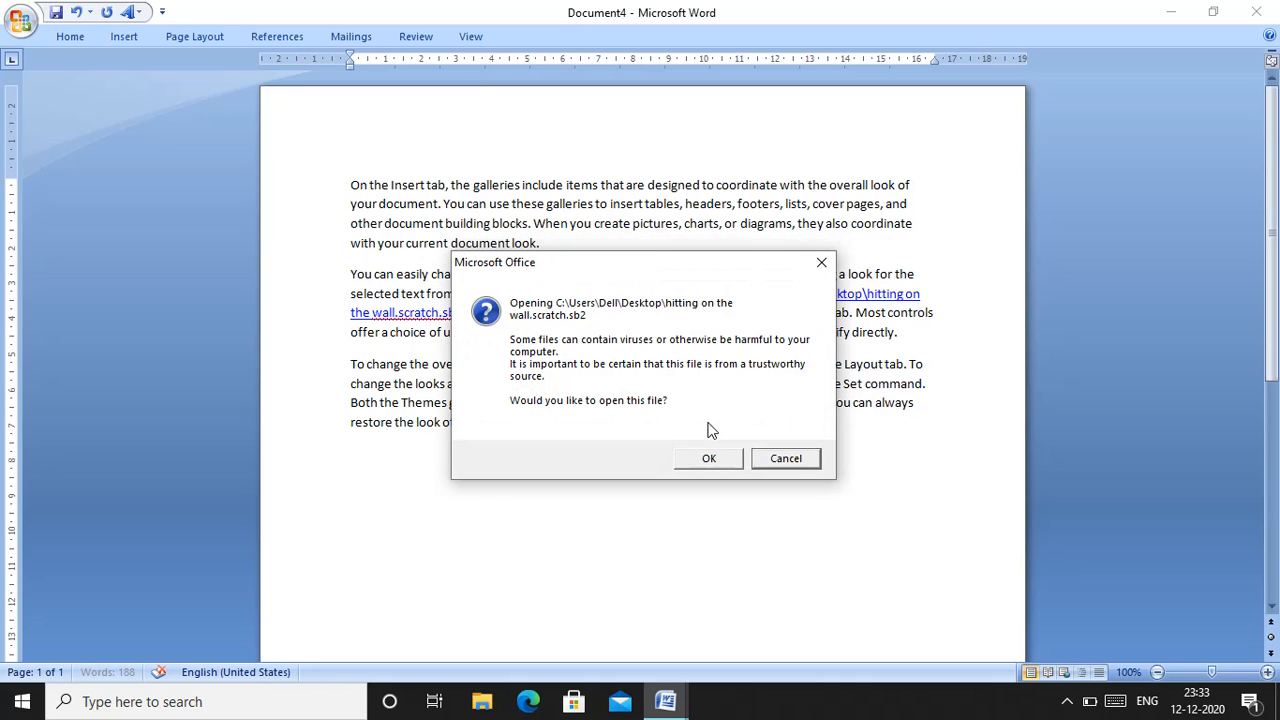
pyautogui.click(715, 465)
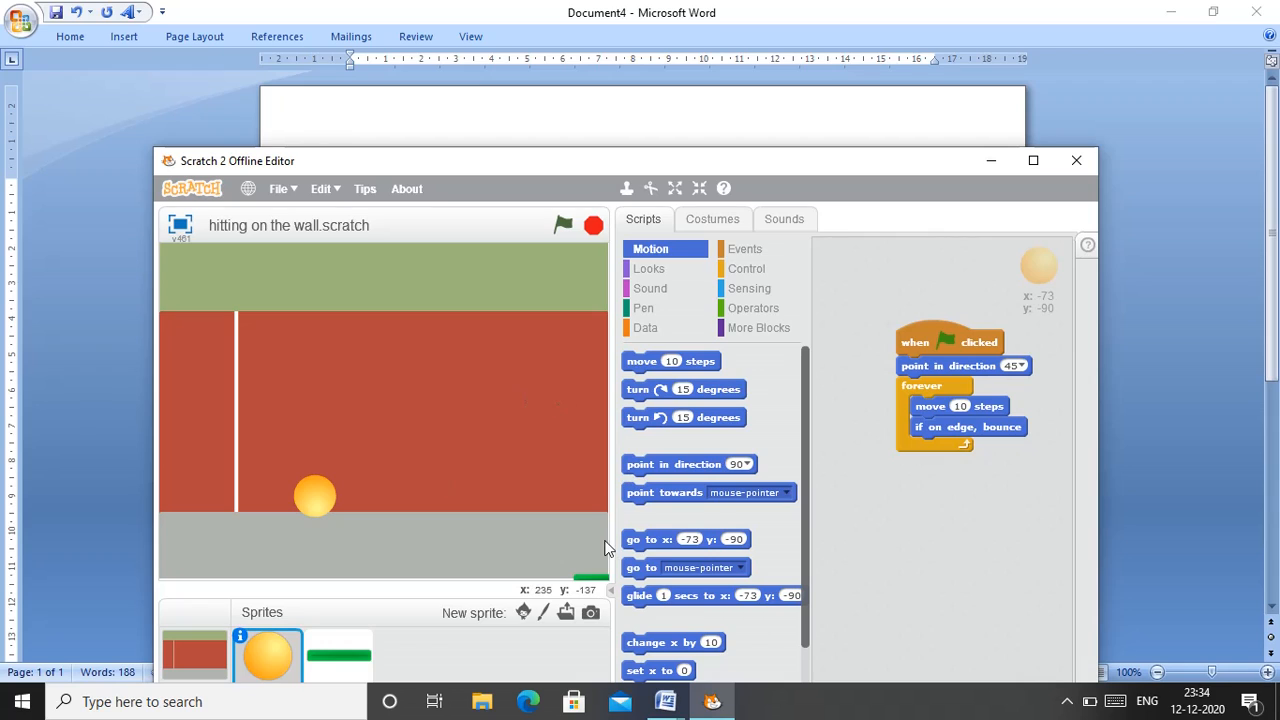
pyautogui.click(1083, 165)
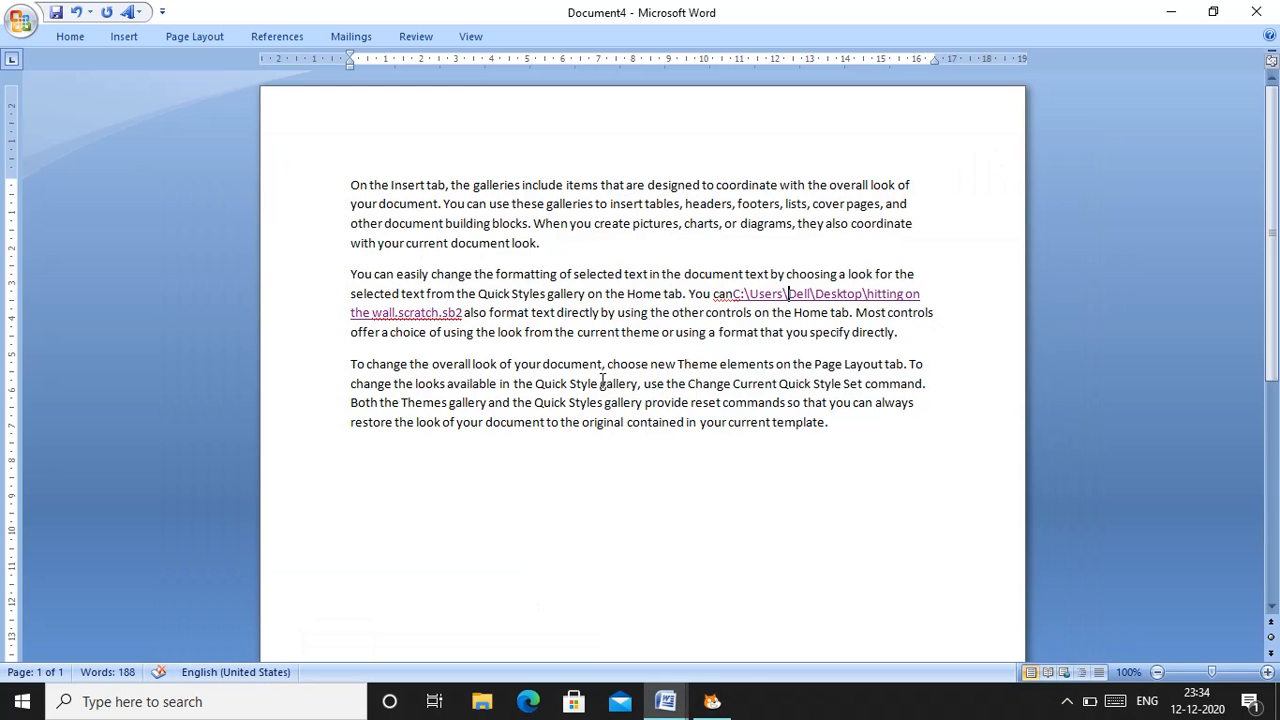
# Insert a hyperlink to the Saved Pictures folder in Pictures, before "use the Change Current Quick Style Set" in the third paragraph
pyautogui.click(644, 384)
pyautogui.click(120, 37)
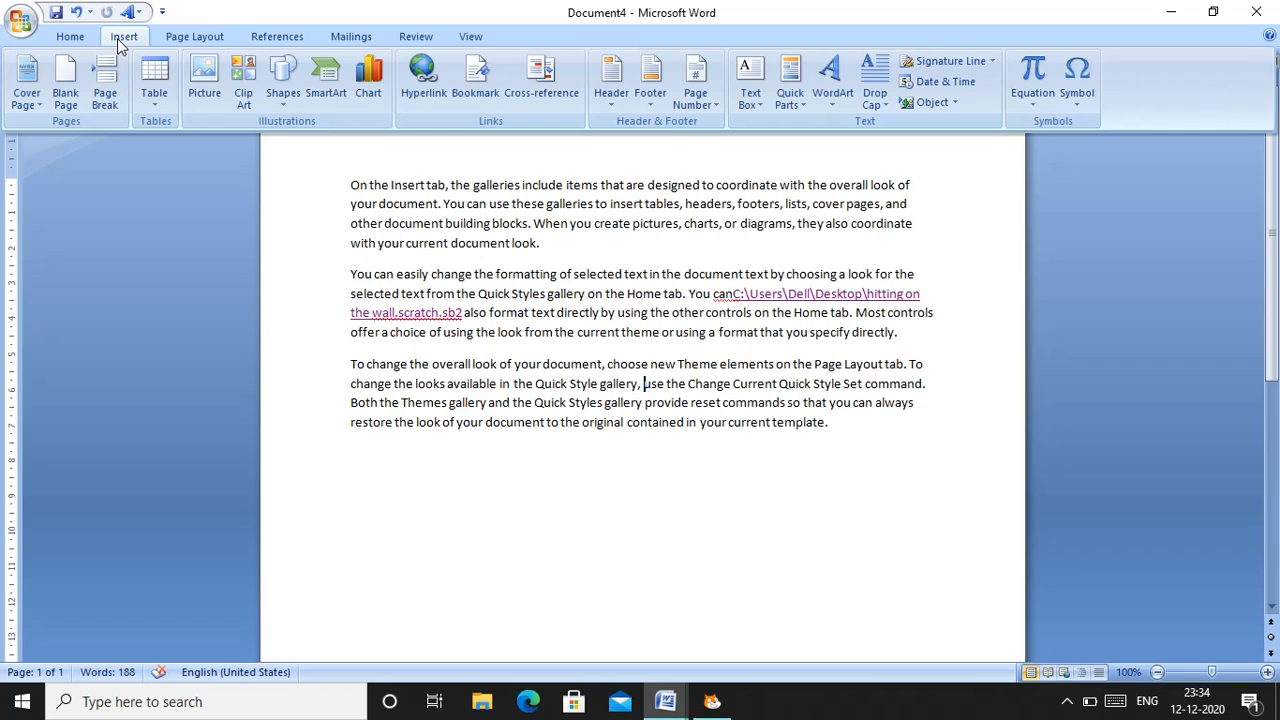
pyautogui.click(422, 98)
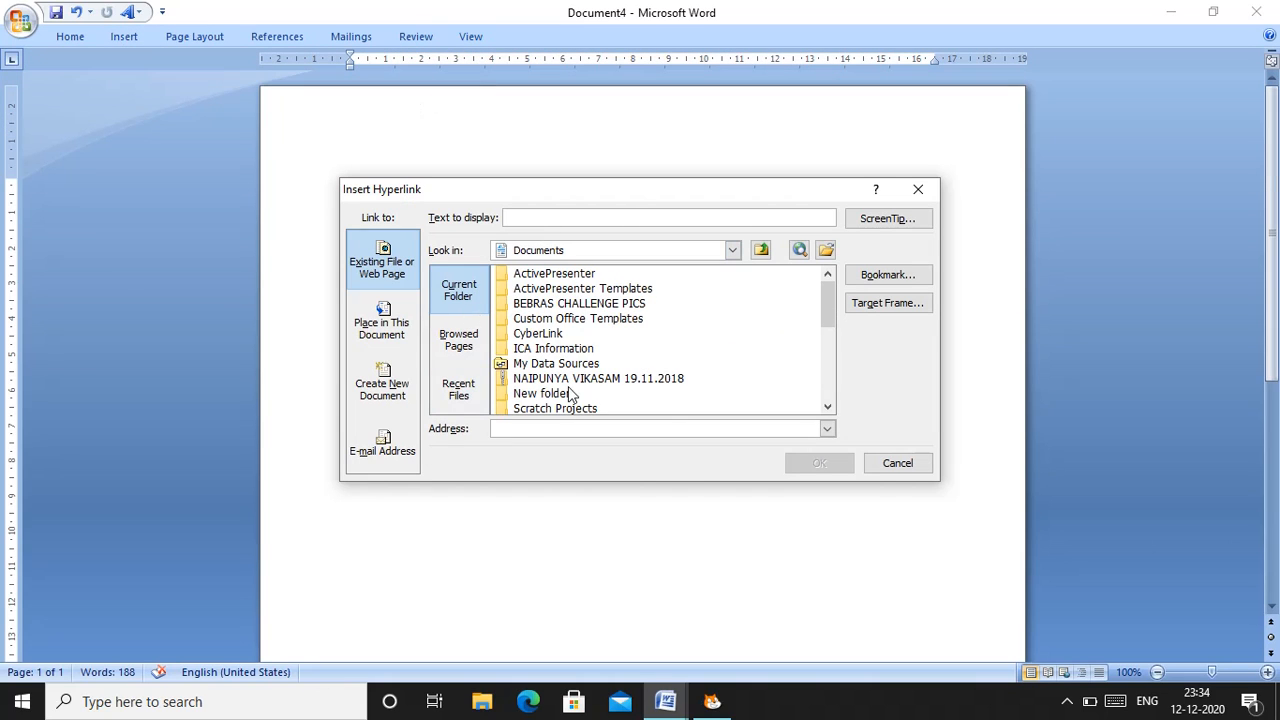
pyautogui.click(733, 252)
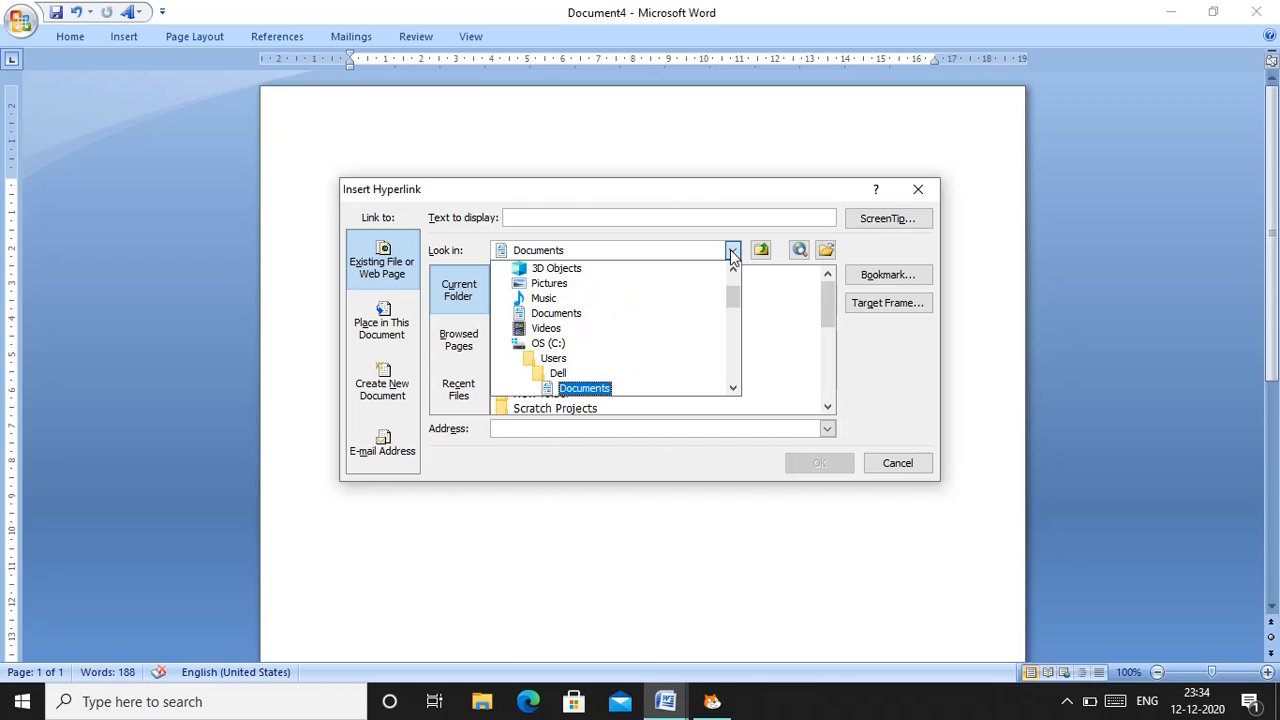
pyautogui.click(549, 285)
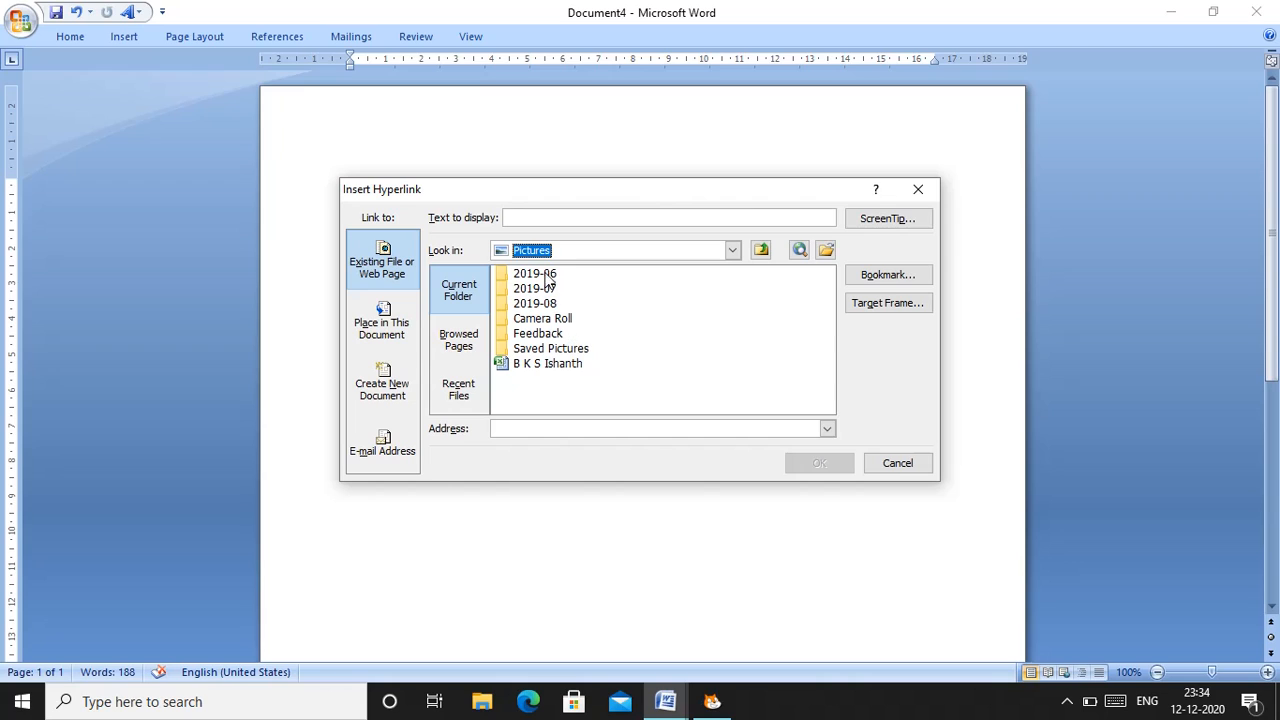
pyautogui.click(562, 353)
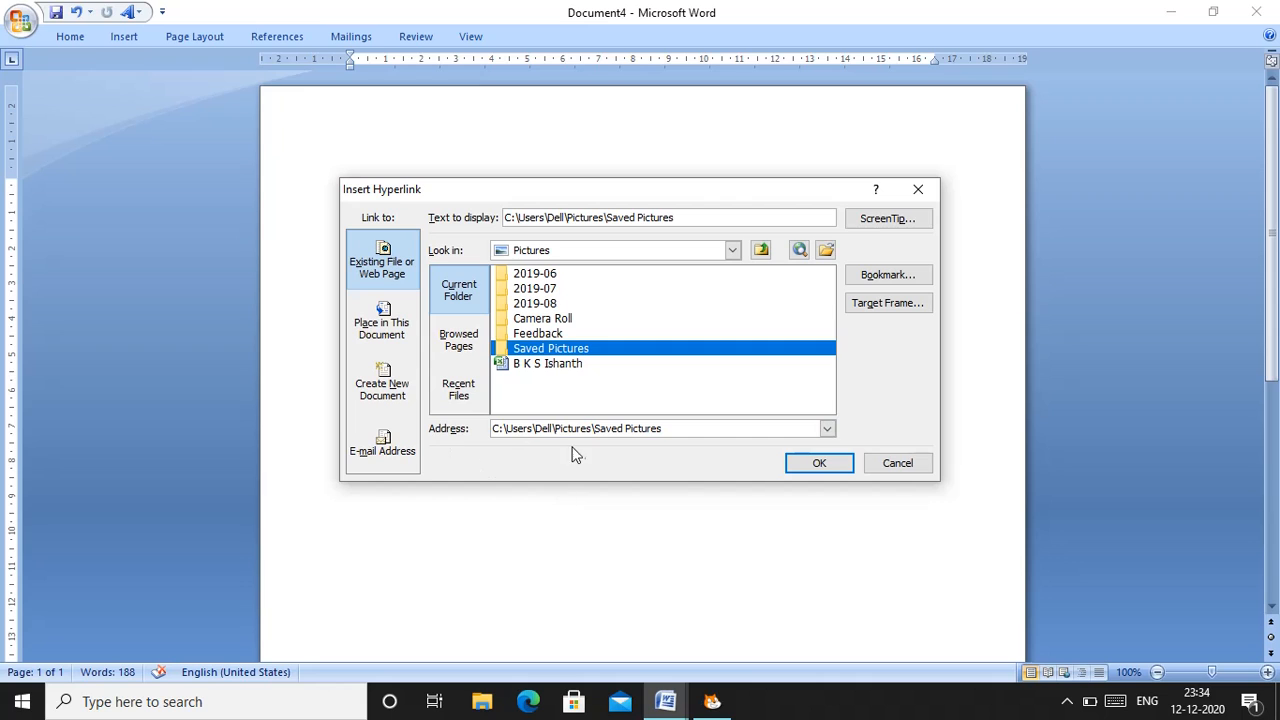
pyautogui.click(817, 464)
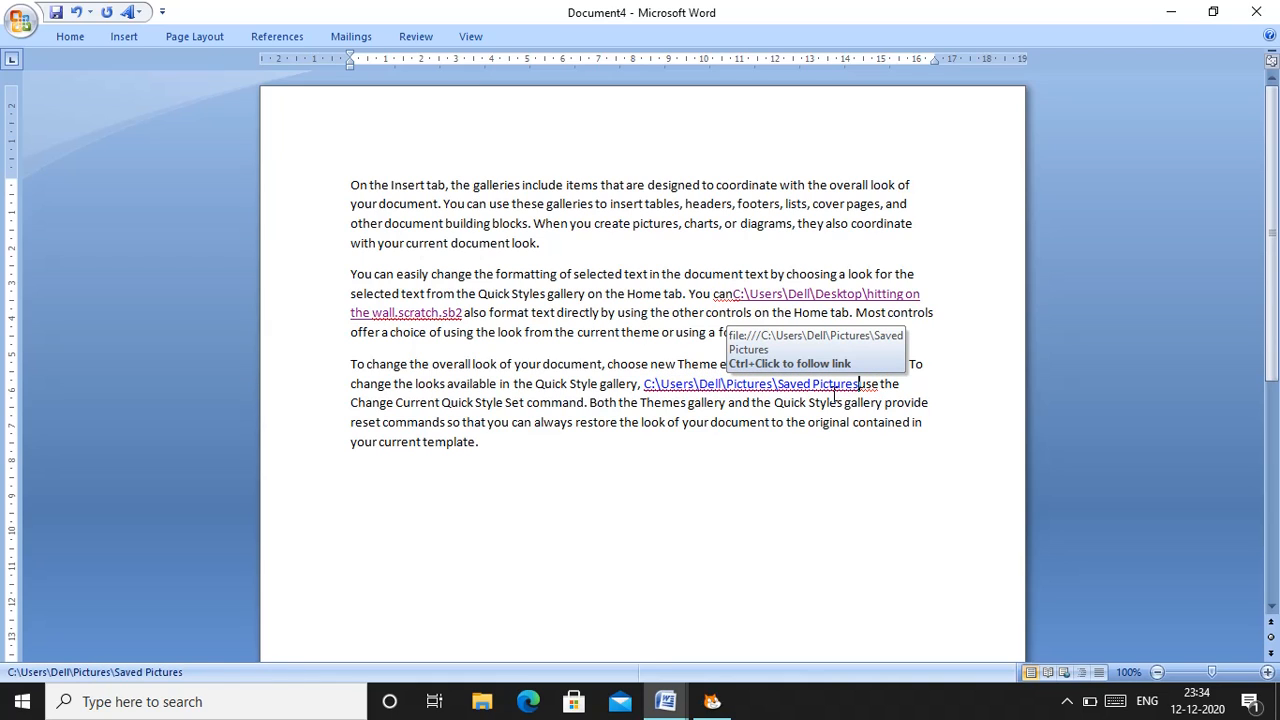
pyautogui.rightClick(756, 391)
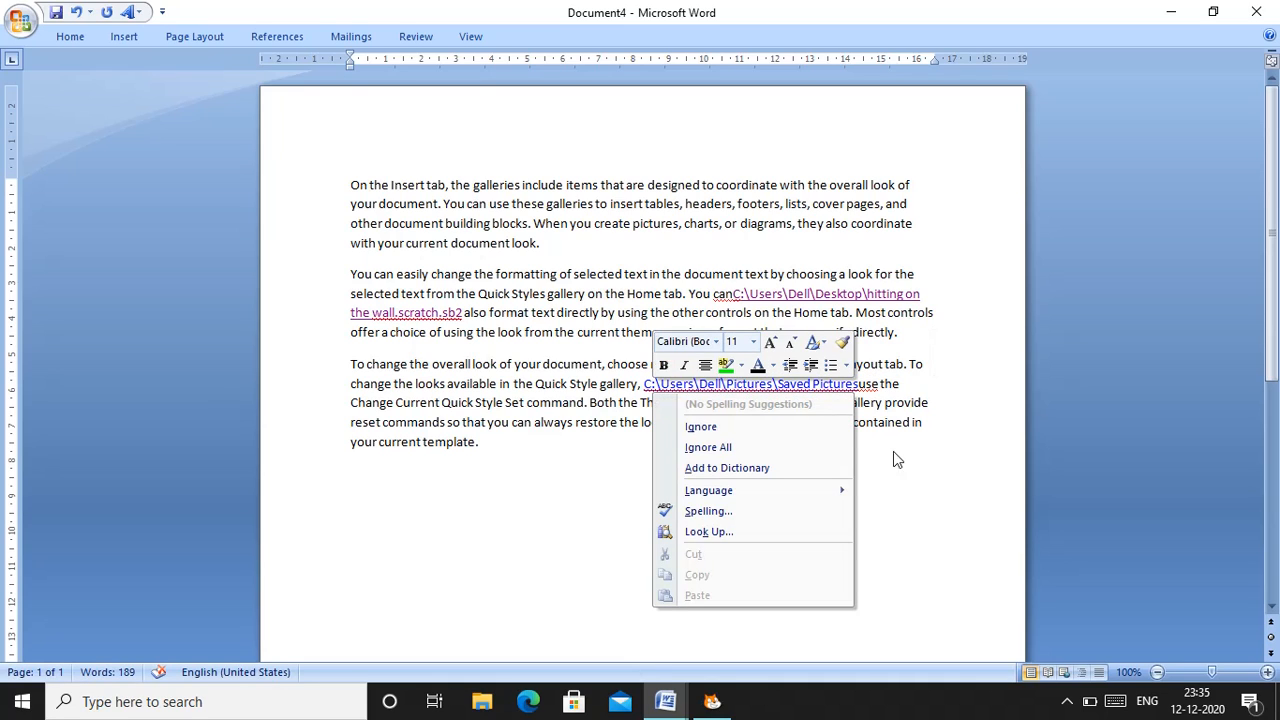
pyautogui.click(906, 476)
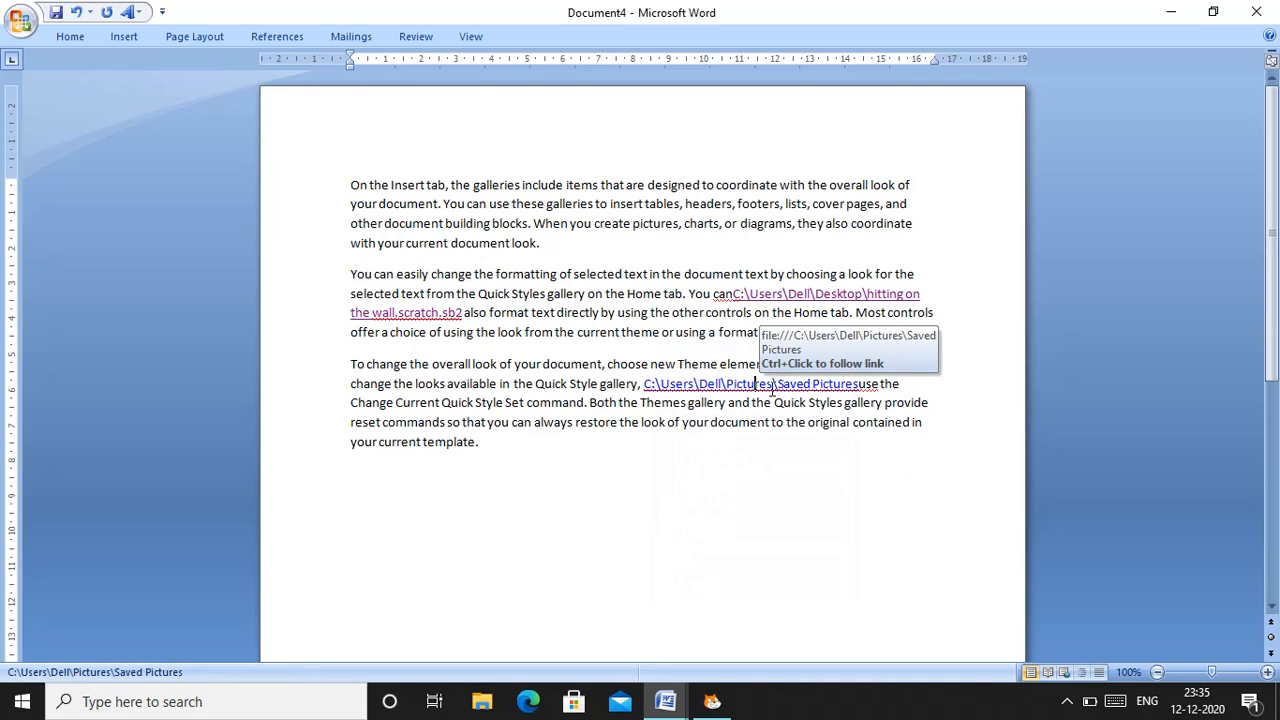
pyautogui.rightClick(772, 391)
pyautogui.click(955, 480)
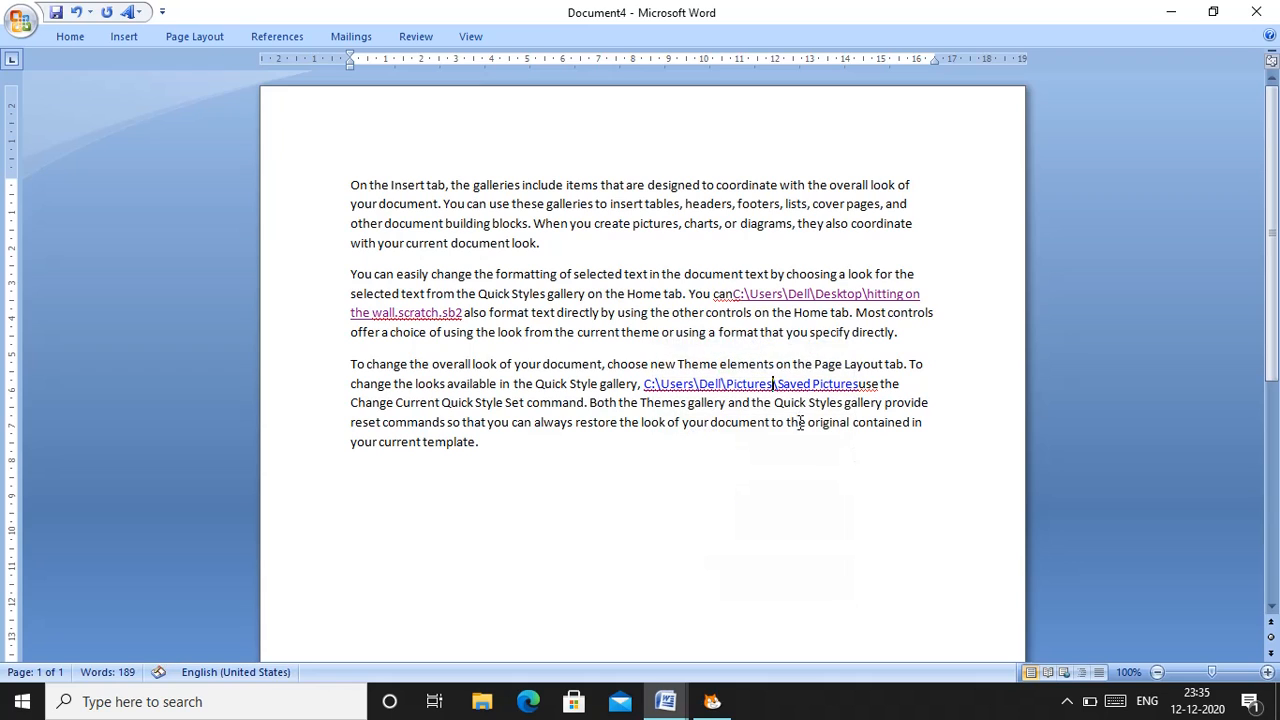
pyautogui.rightClick(729, 386)
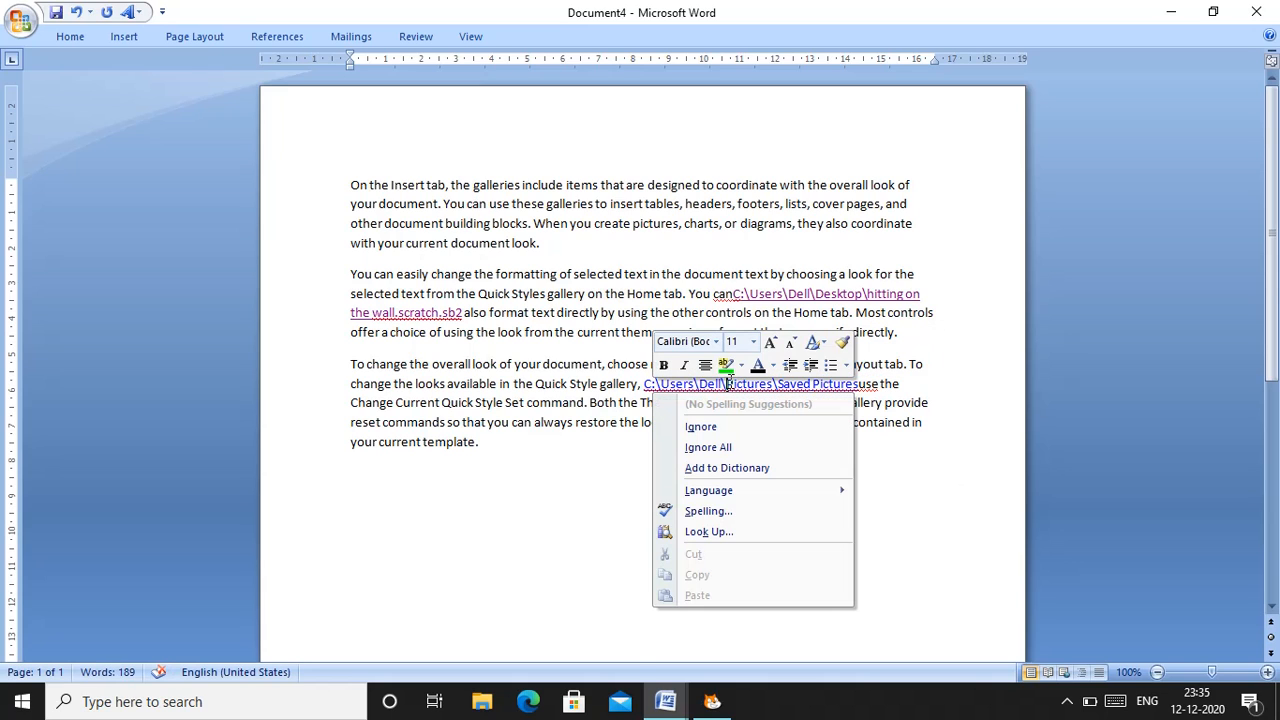
pyautogui.click(1015, 517)
# Ignore all spelling flags for the Saved Pictures link text, and open the hyperlink, accepting the security notice
pyautogui.rightClick(797, 384)
pyautogui.click(719, 449)
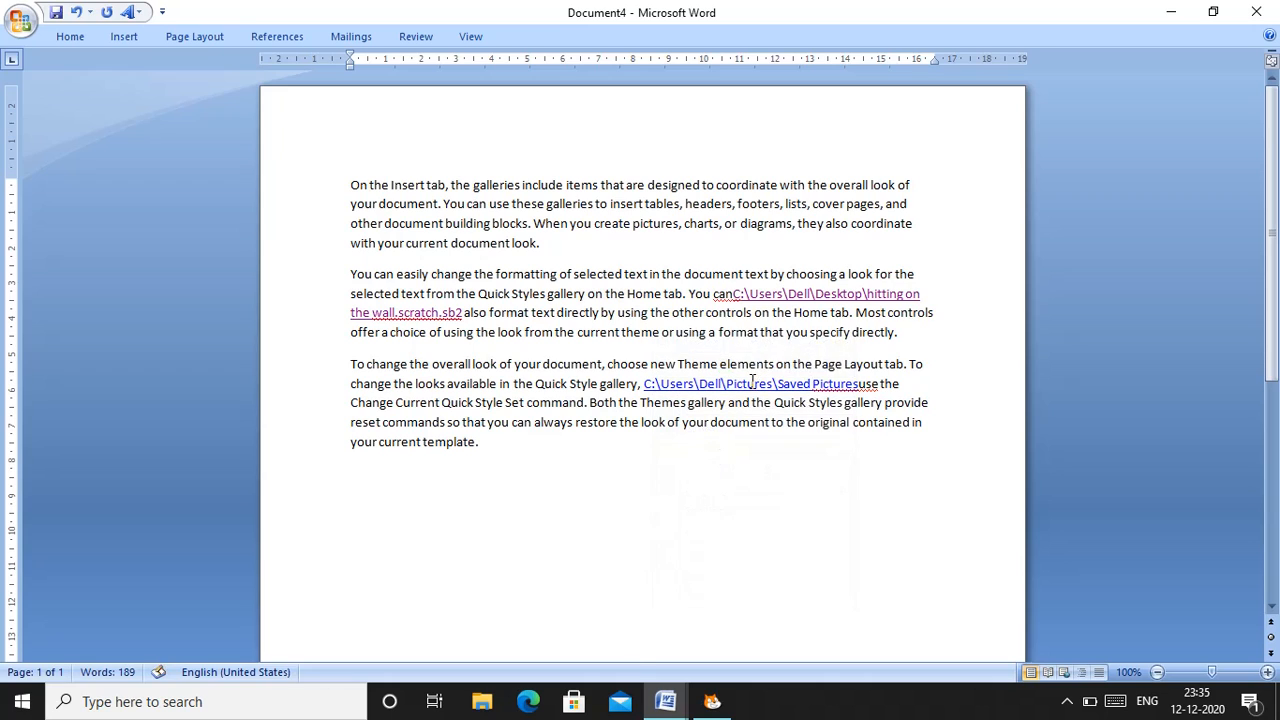
pyautogui.rightClick(752, 380)
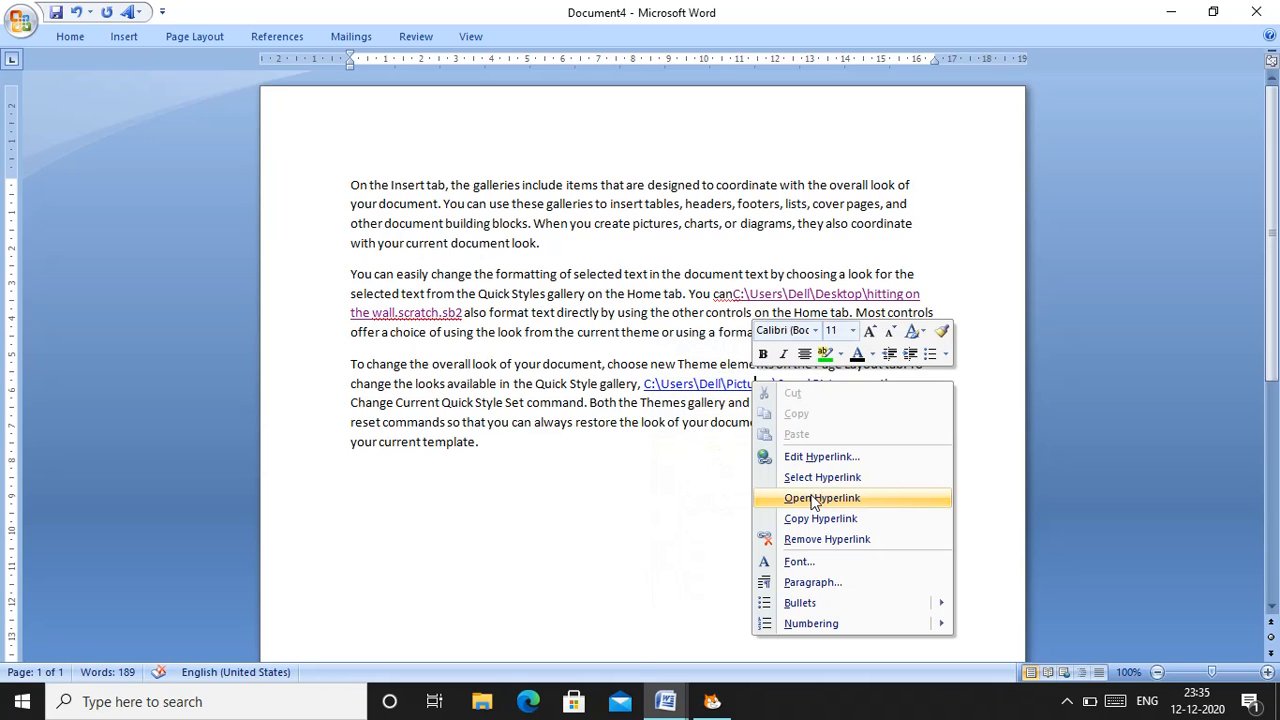
pyautogui.click(813, 498)
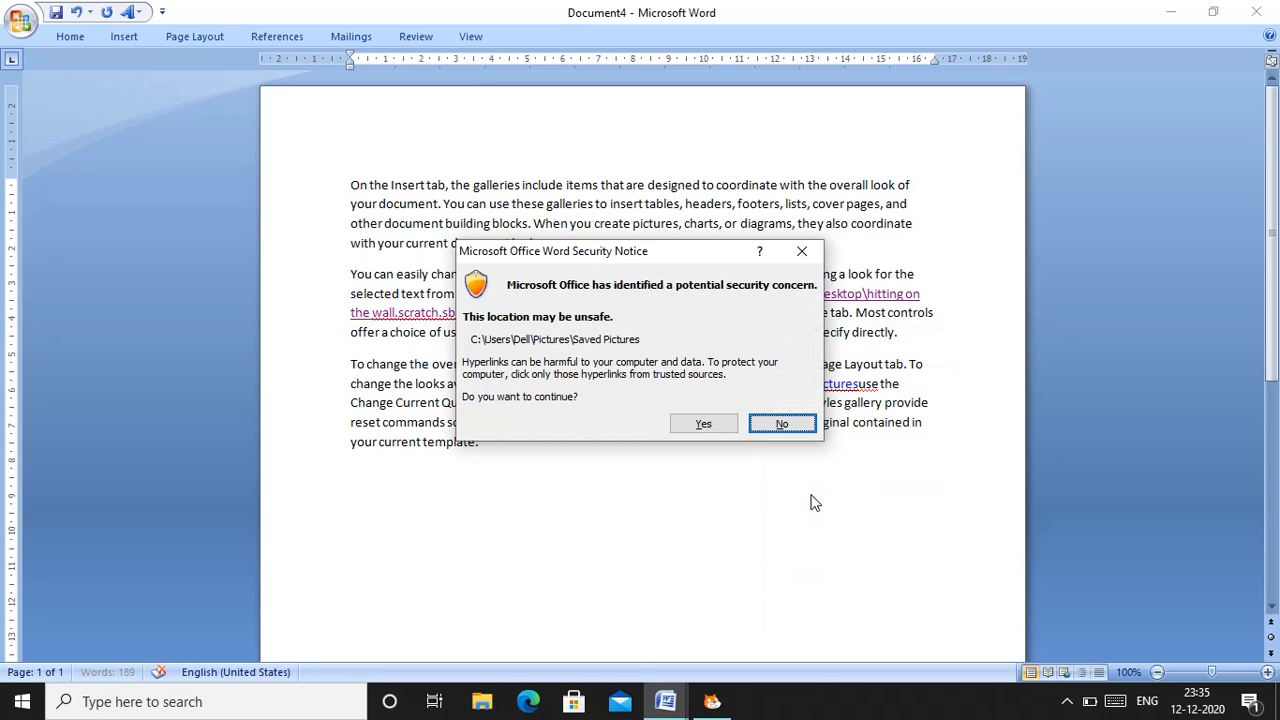
pyautogui.click(711, 425)
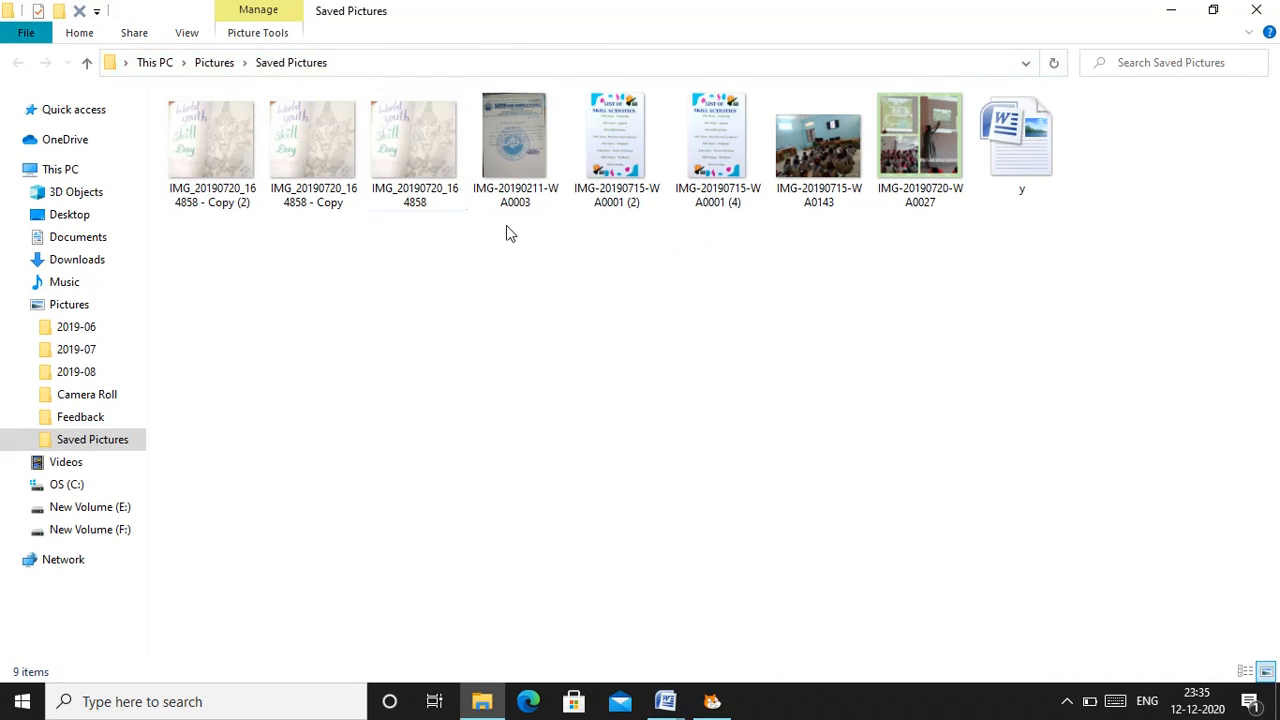
# View the picture "IMG_20190720_164858 - Copy" from the linked folder, close it, and return to Document4 in Word
pyautogui.click(286, 143)
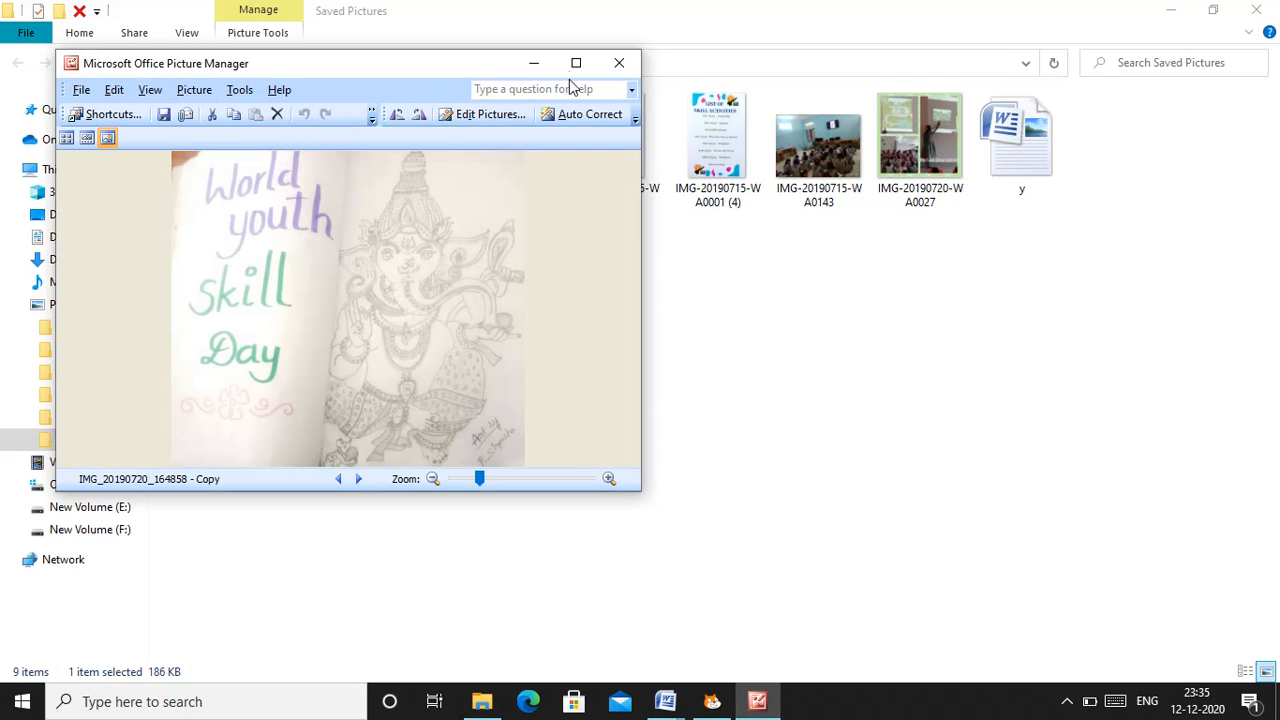
pyautogui.click(620, 64)
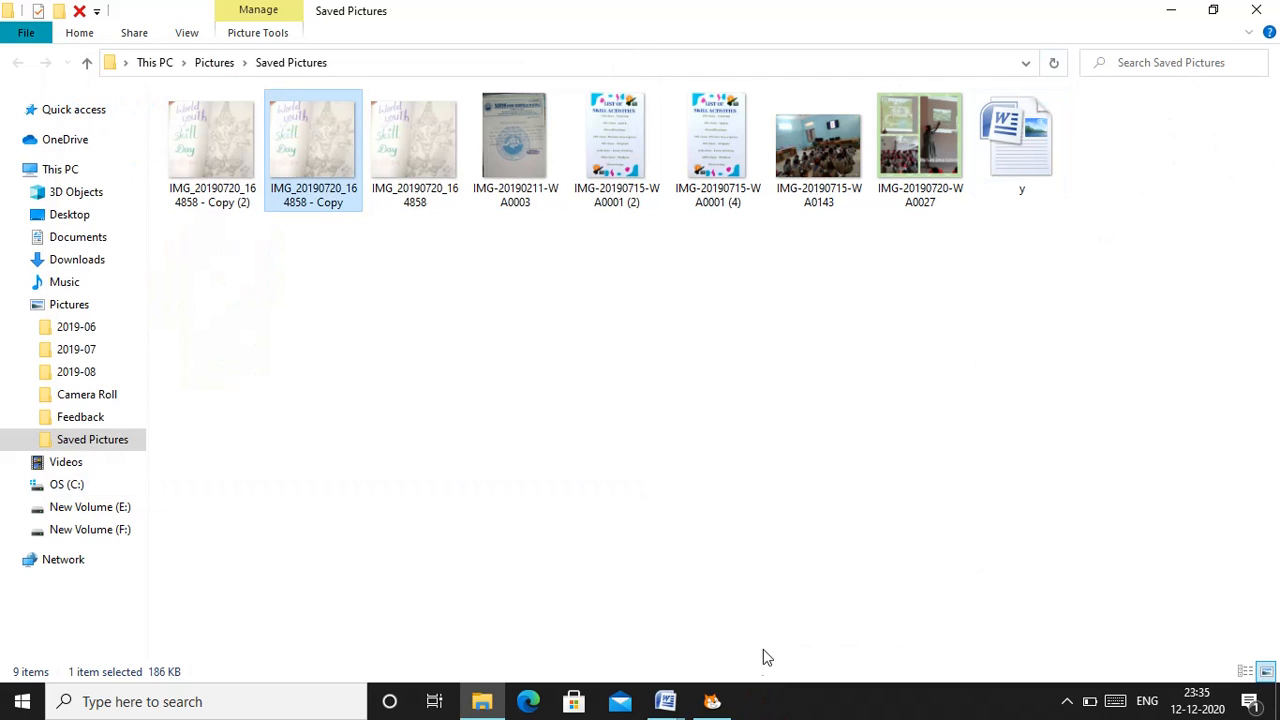
pyautogui.moveTo(667, 702)
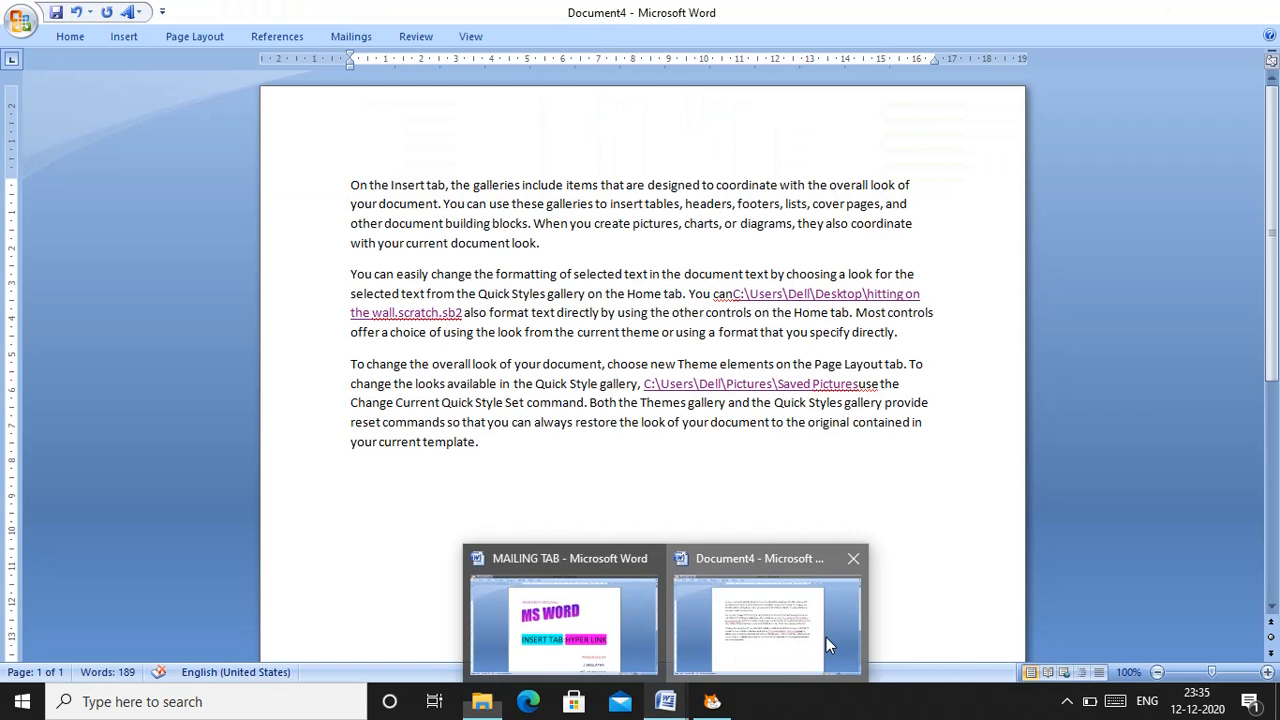
pyautogui.click(826, 637)
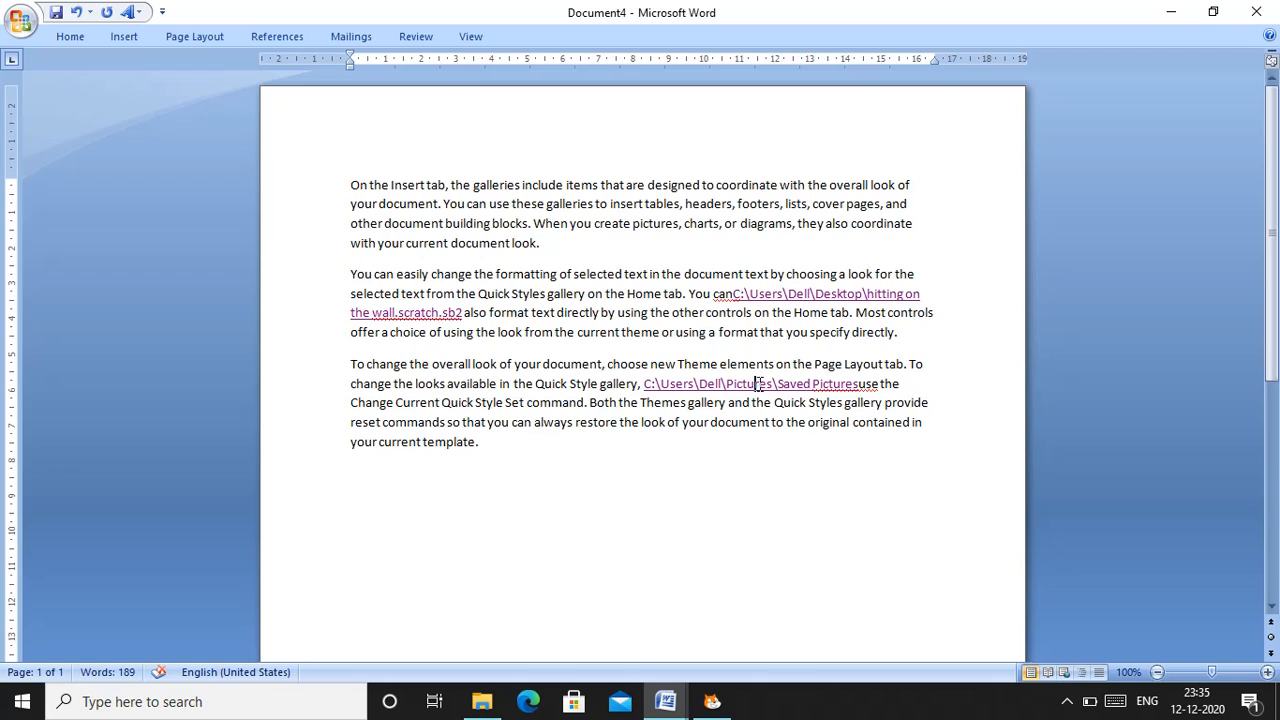
pyautogui.click(755, 384)
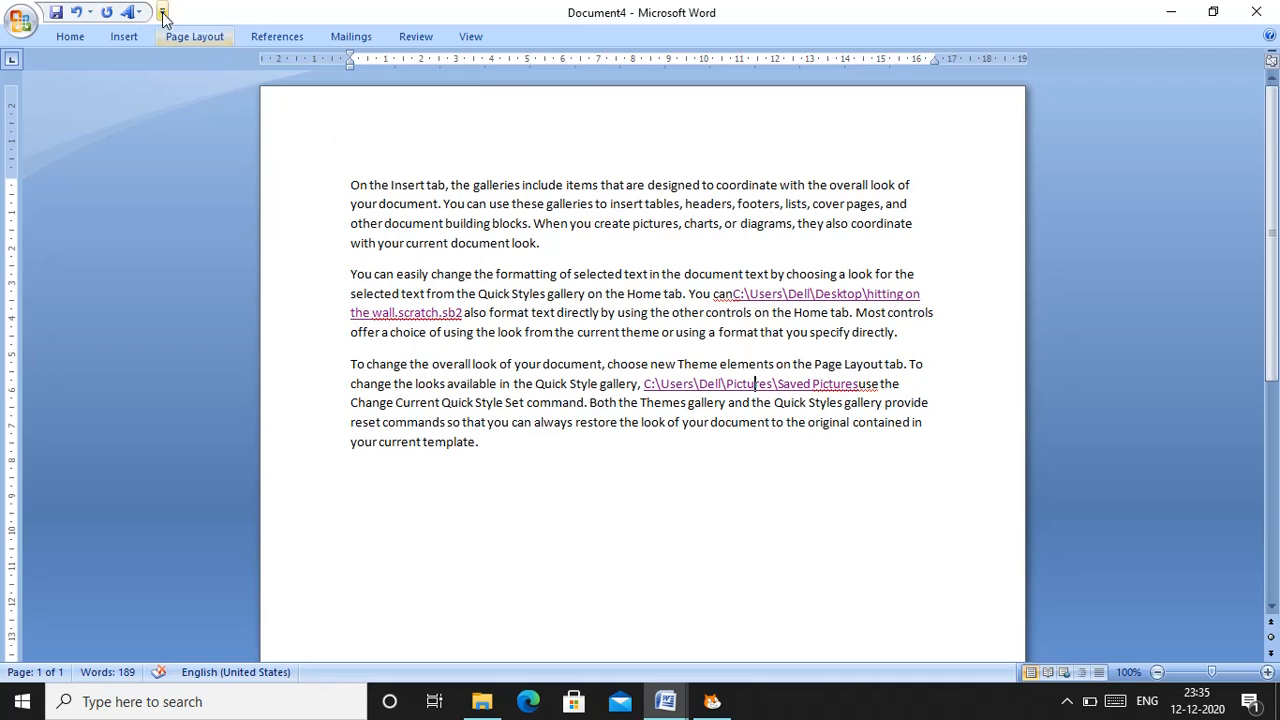
pyautogui.click(120, 39)
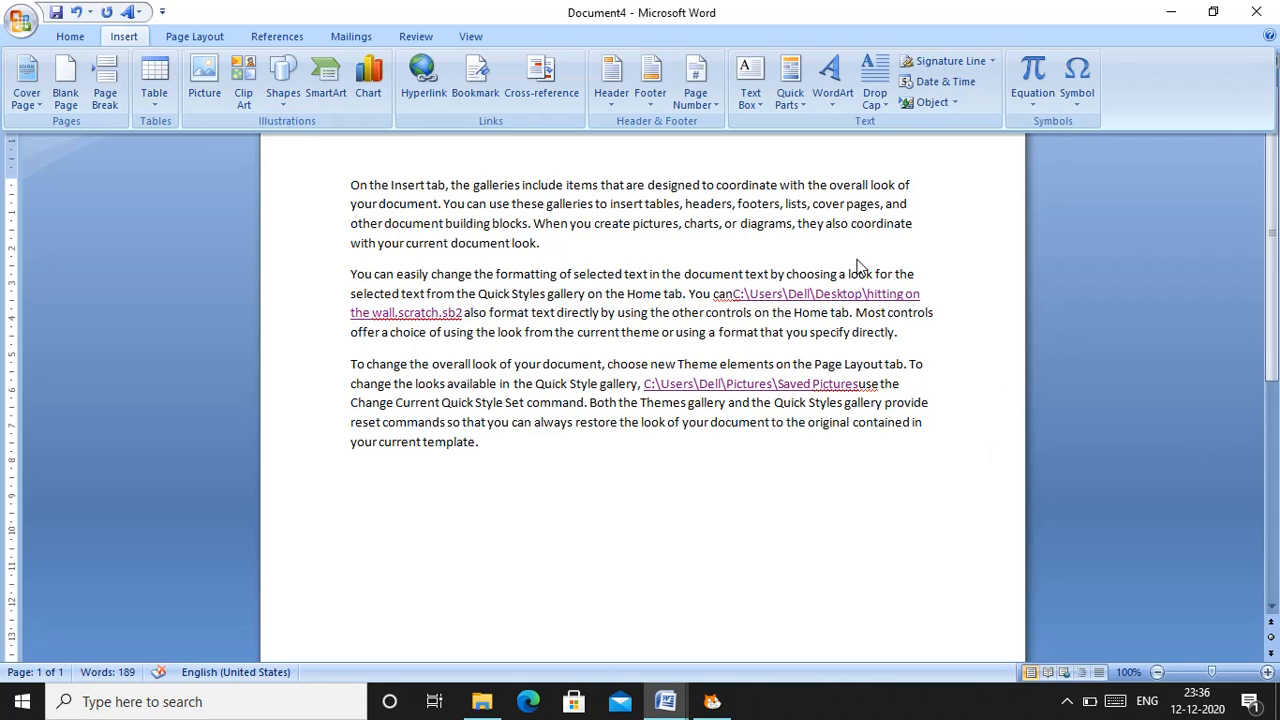
pyautogui.click(1067, 701)
pyautogui.click(1048, 663)
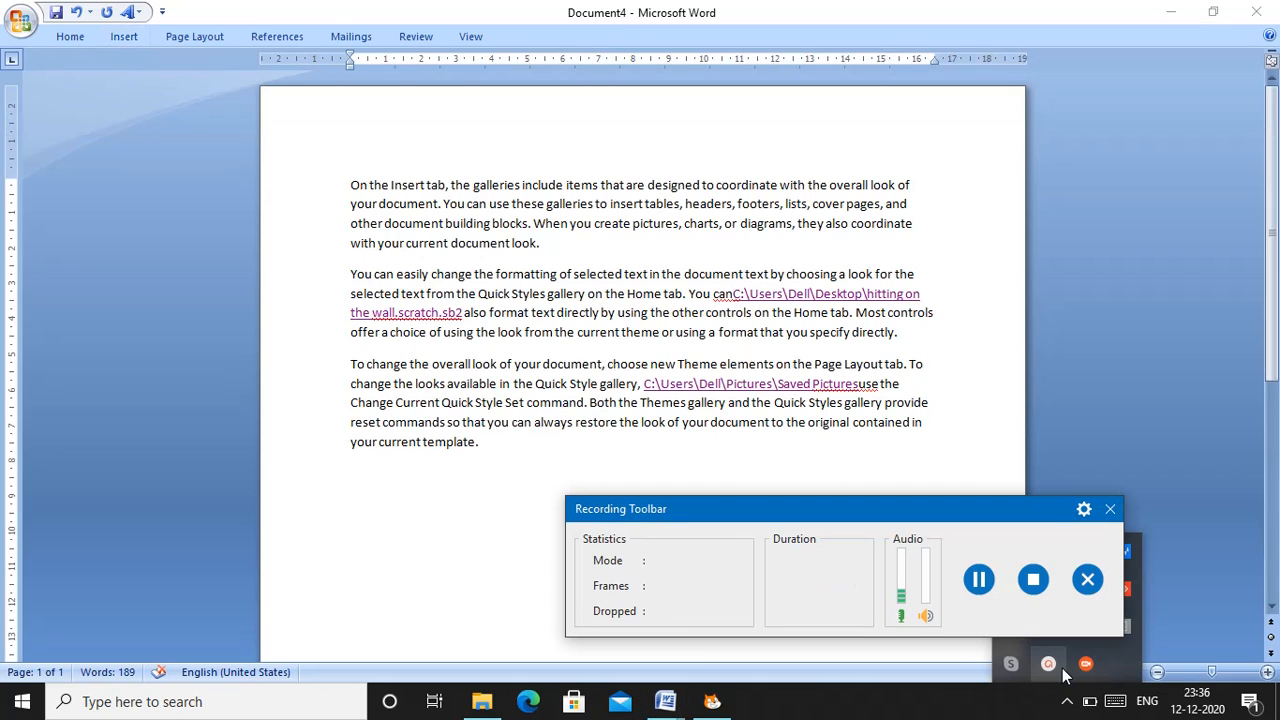